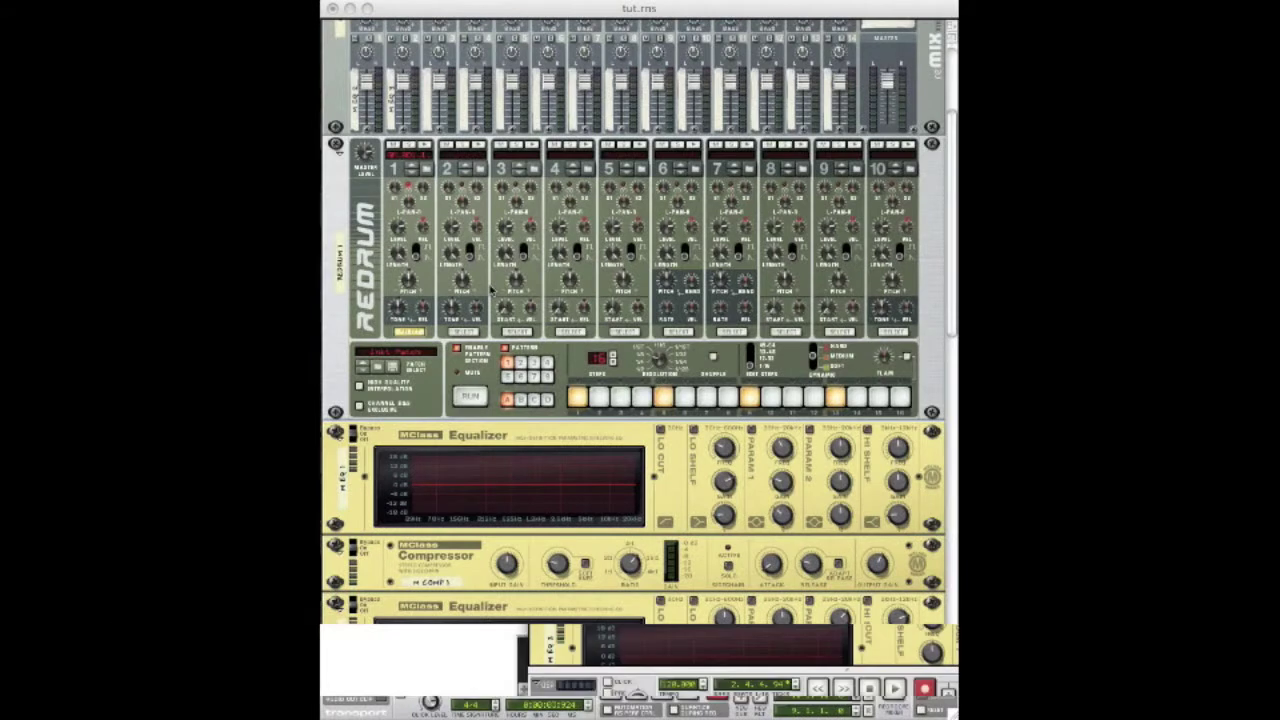
Scroll the rack up until the whole 14:2 mixer sits above Redrum.
left_click(946, 185)
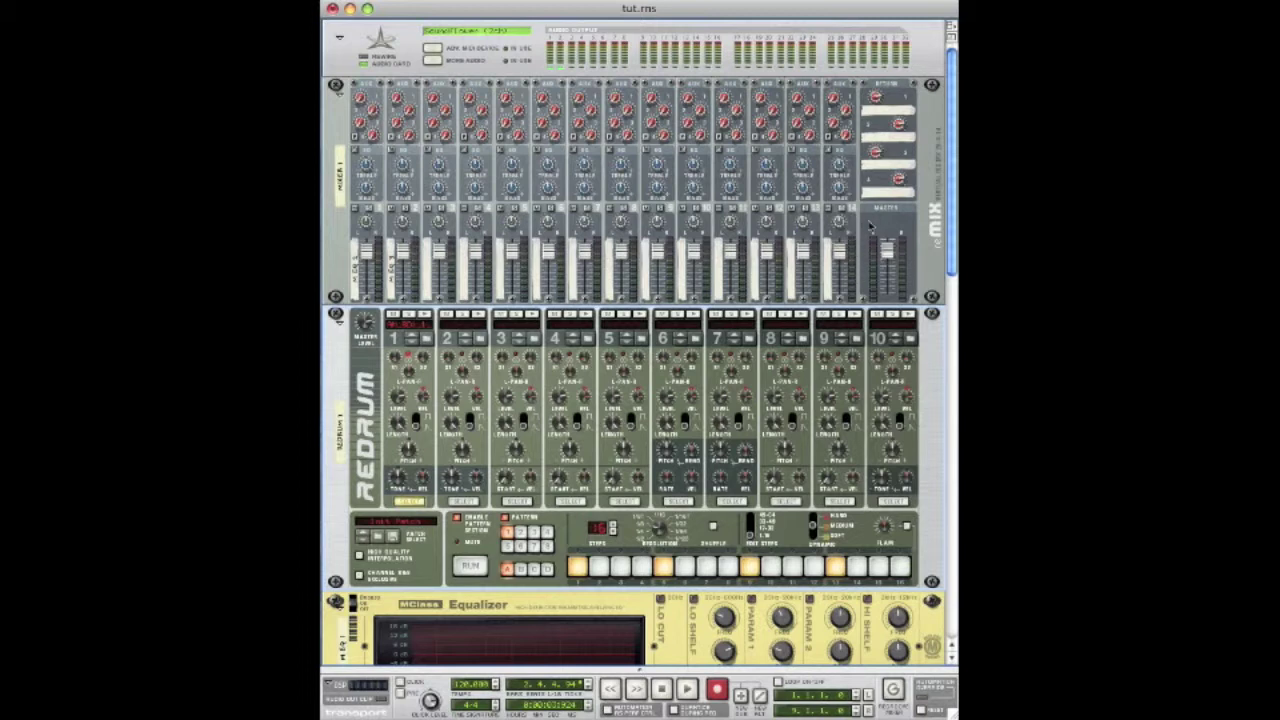
Review the Compressor, second Equalizer and Thor, then start Redrum's pattern with RUN.
scroll(862, 222, "down", 4)
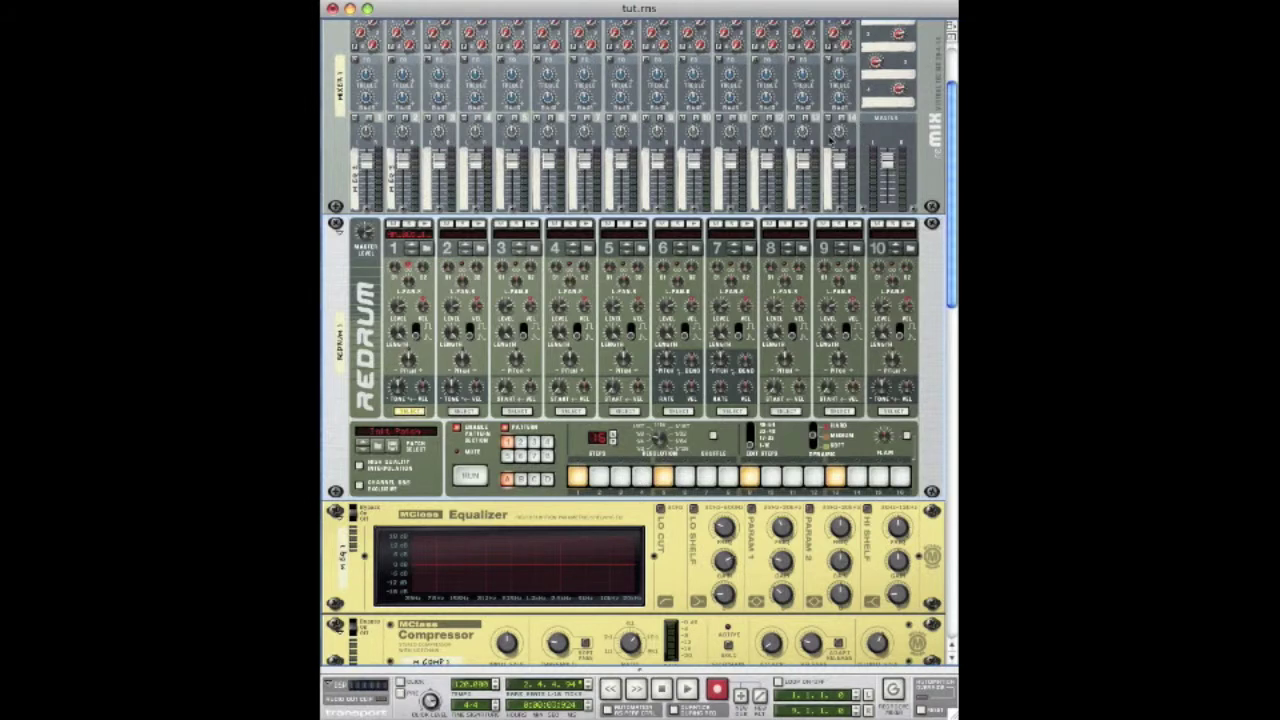
scroll(831, 139, "down", 4)
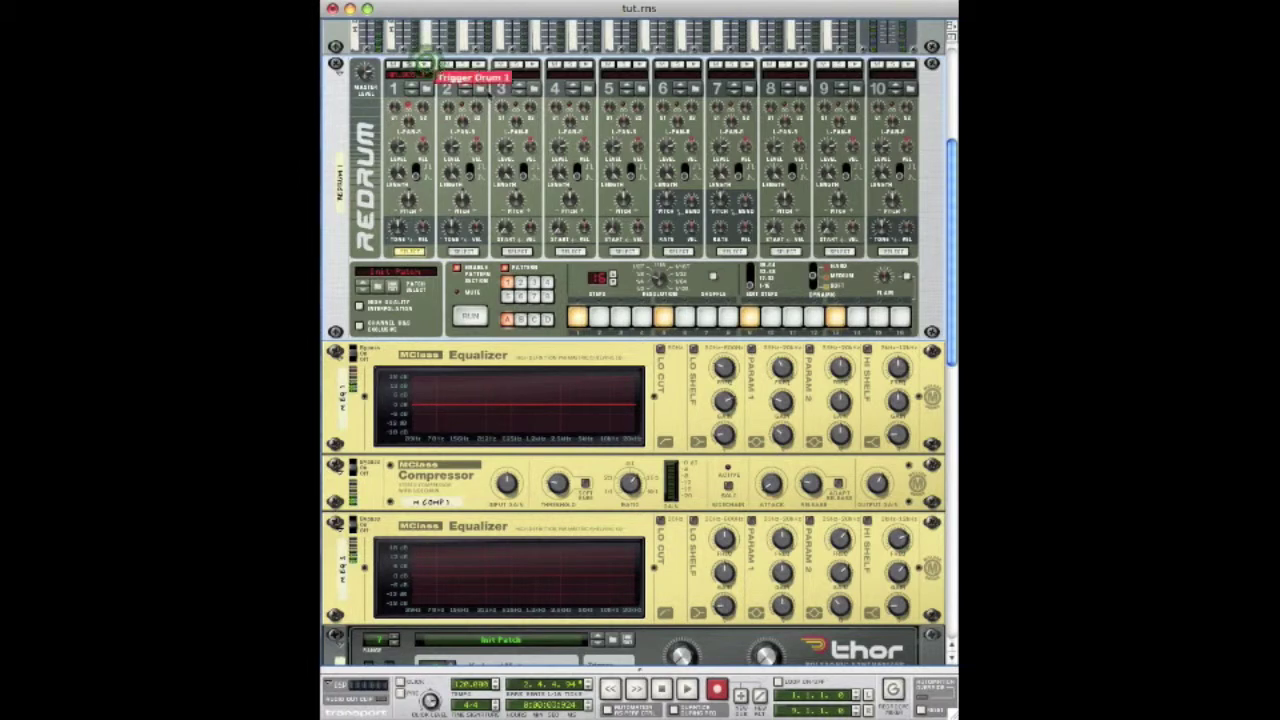
scroll(655, 200, "down", 2)
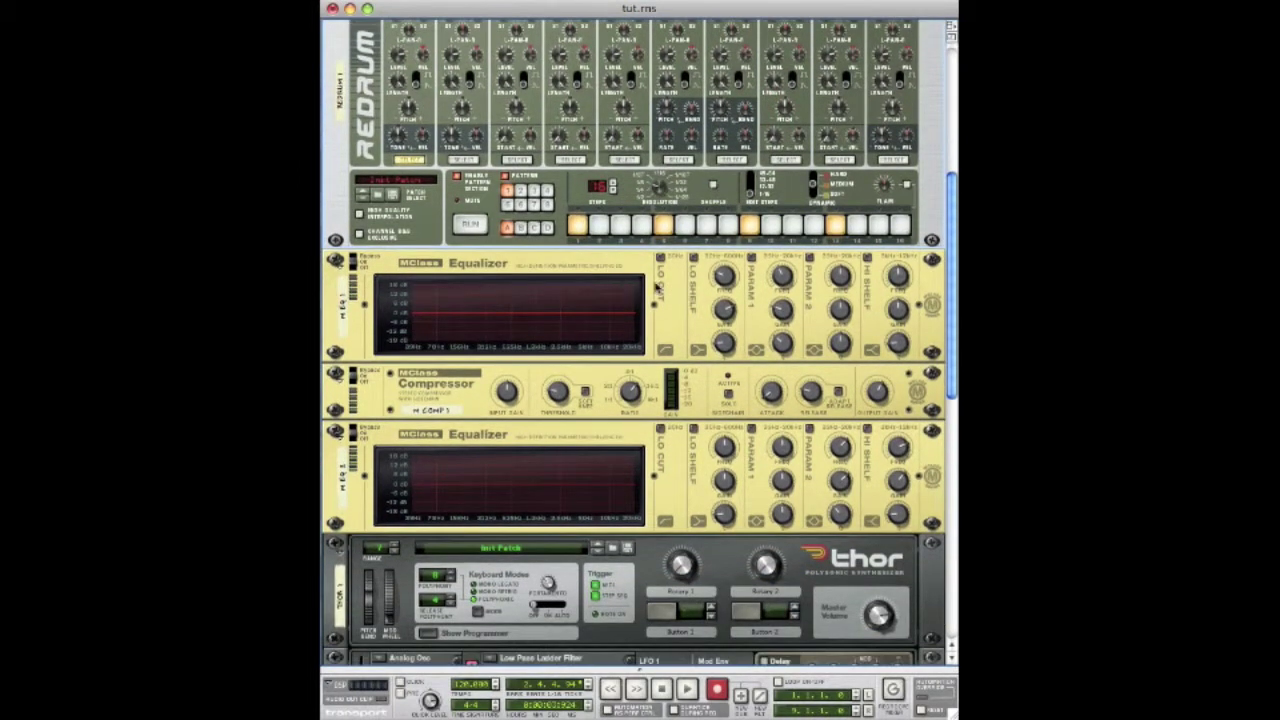
scroll(656, 286, "down", 2)
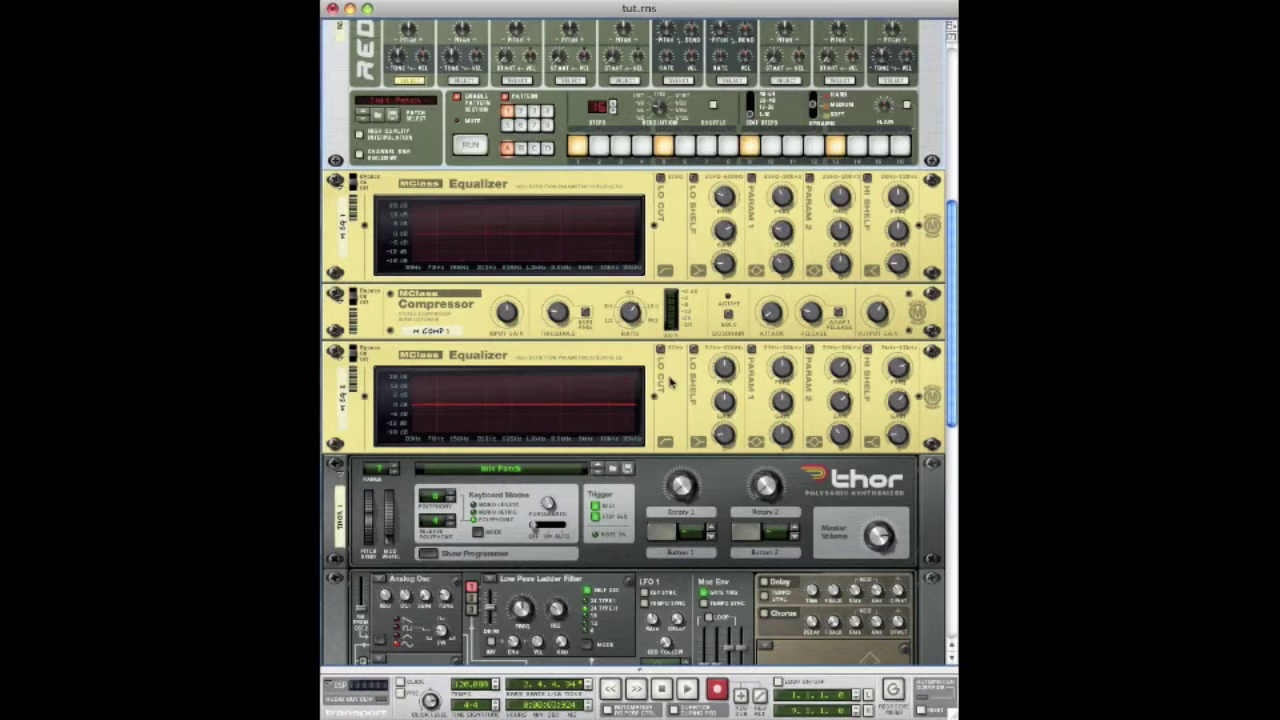
scroll(680, 384, "down", 1)
scroll(683, 385, "down", 2)
scroll(430, 318, "up", 15)
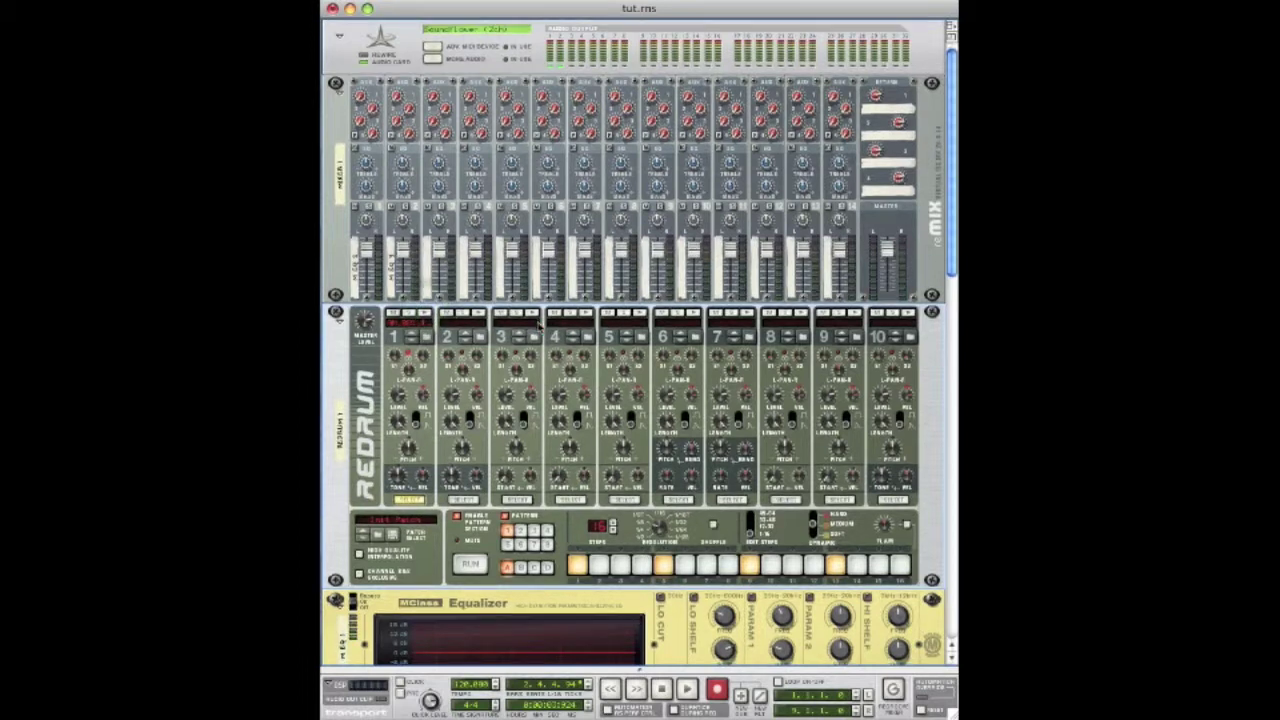
left_click(470, 566)
Enable PARAM 1 on the first MClass Equalizer and stop the pattern.
scroll(569, 499, "down", 10)
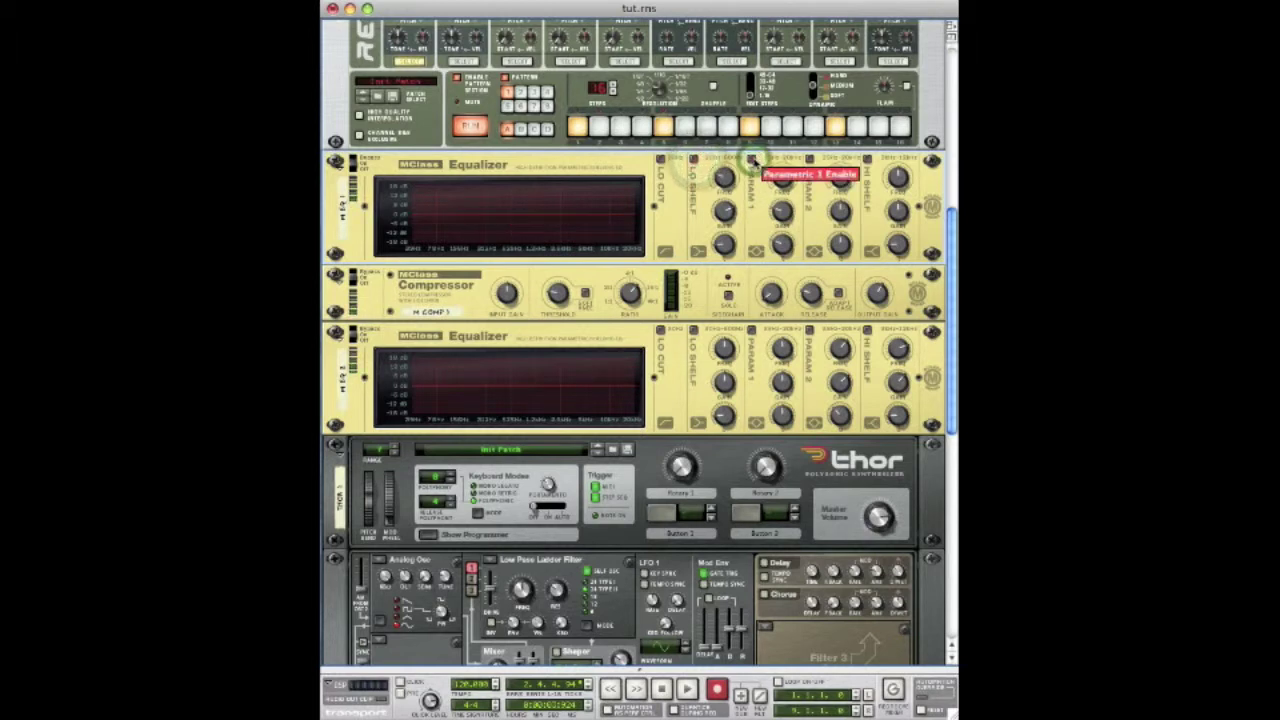
left_click(752, 161)
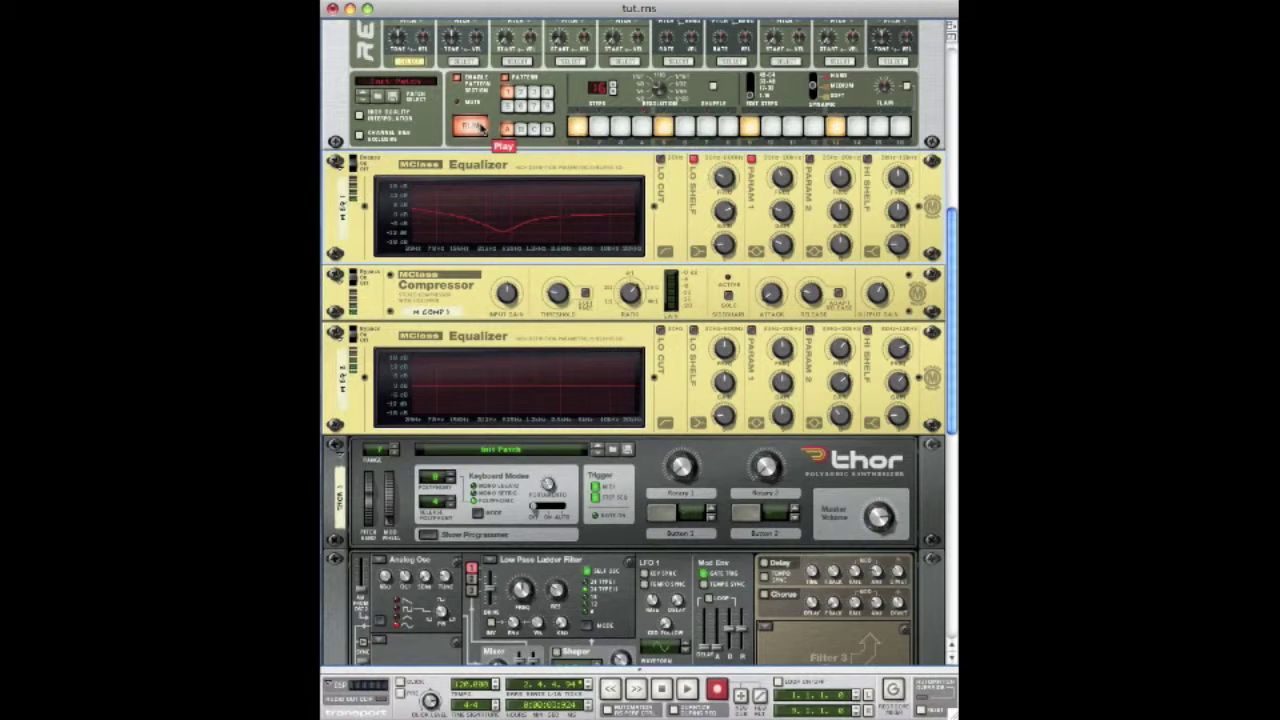
left_click(480, 127)
Replay the pattern, bypass and re-enable the MClass Compressor to compare, then stop.
scroll(551, 193, "down", 3)
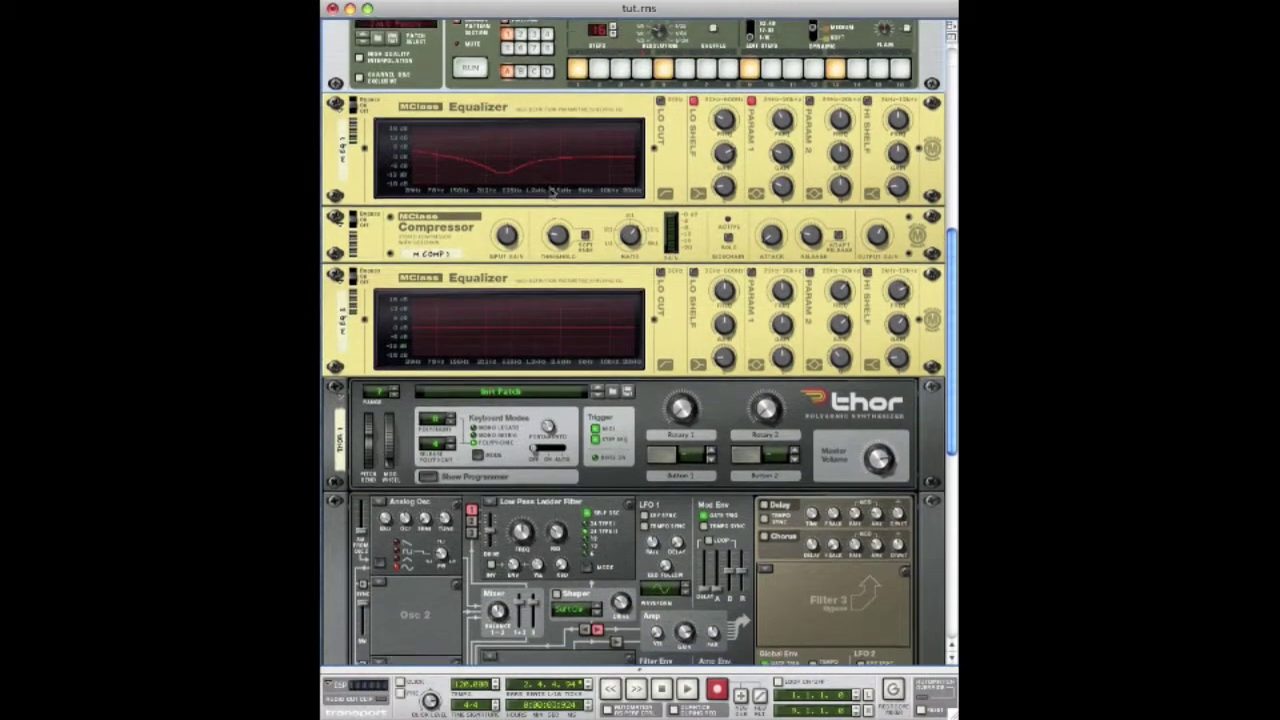
scroll(551, 193, "down", 1)
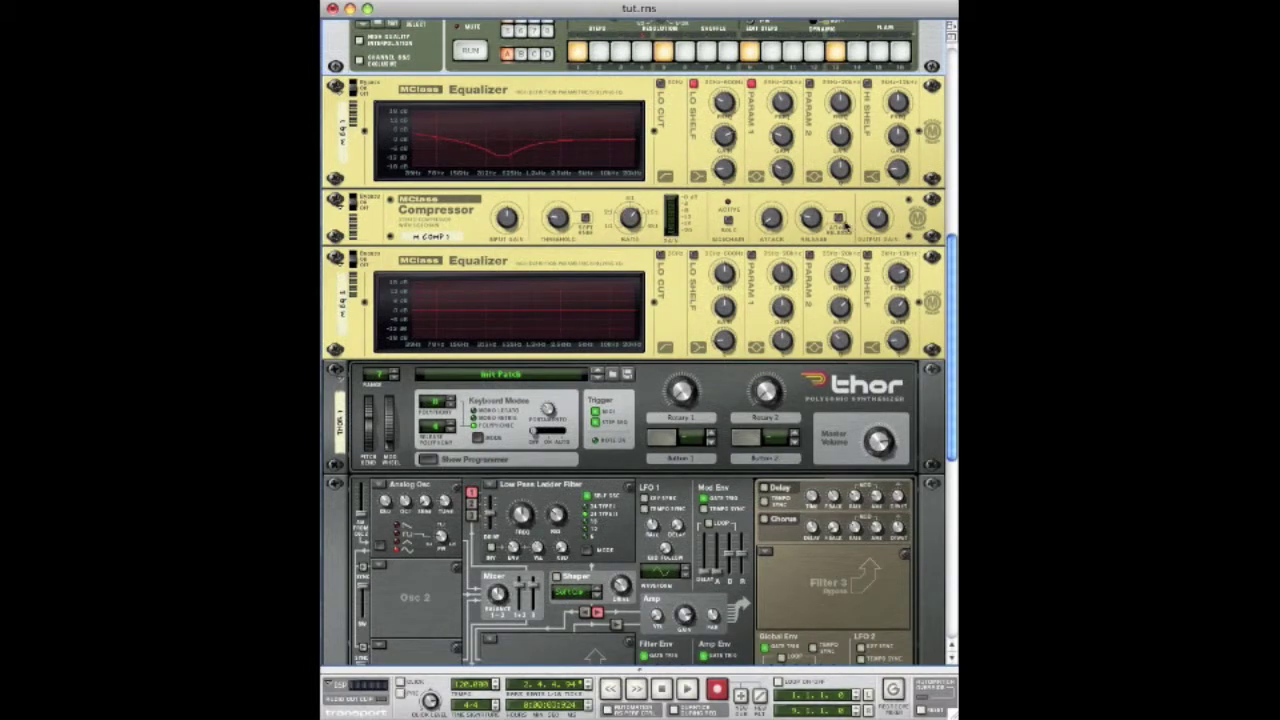
left_click(465, 52)
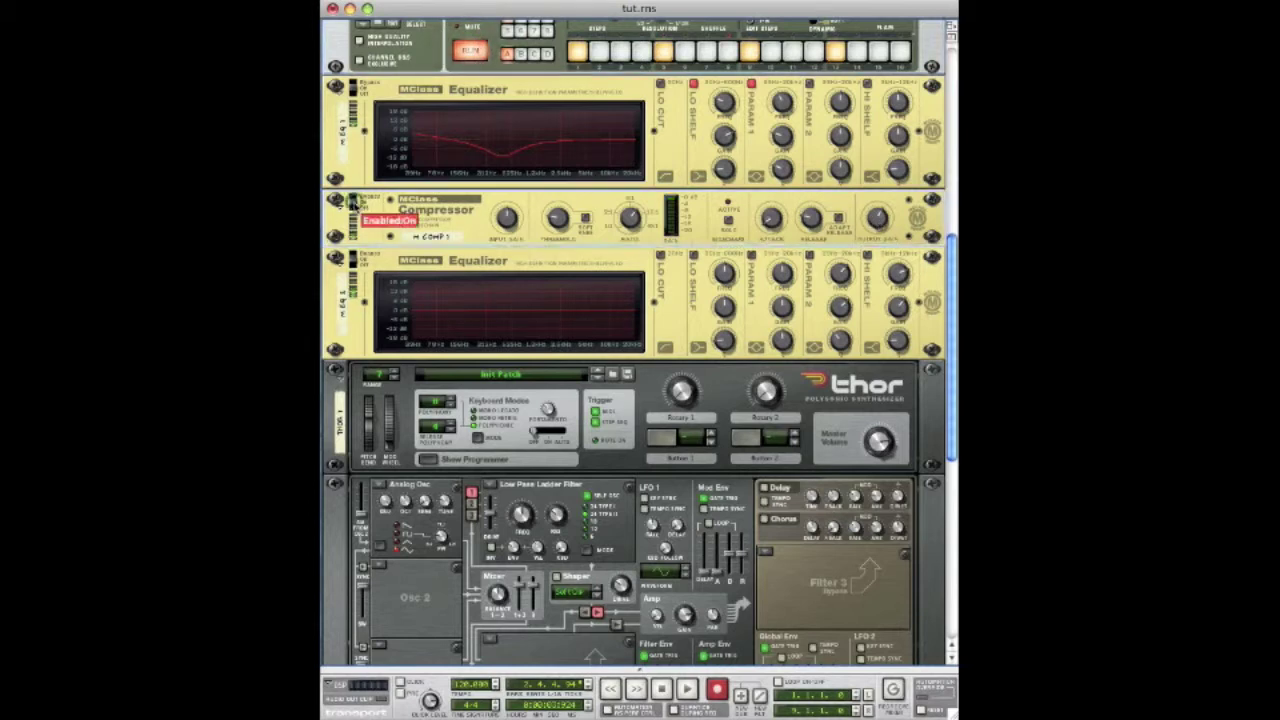
left_click(354, 200)
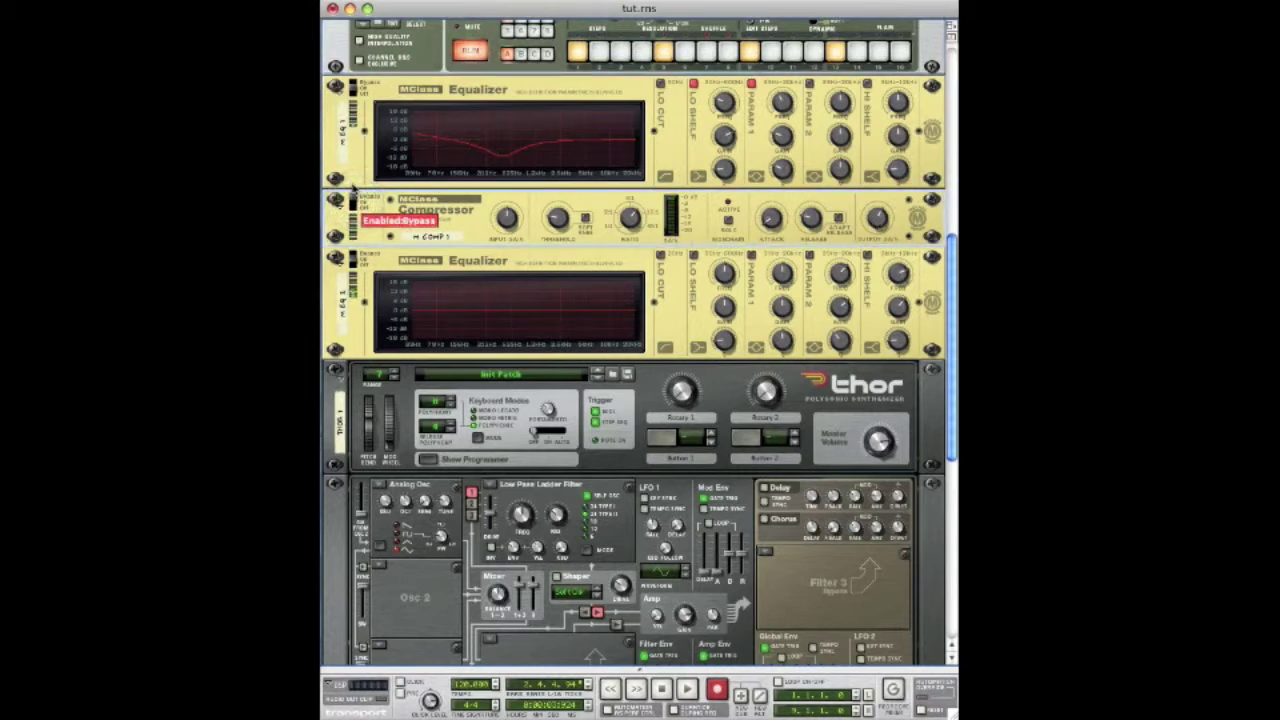
left_click(353, 200)
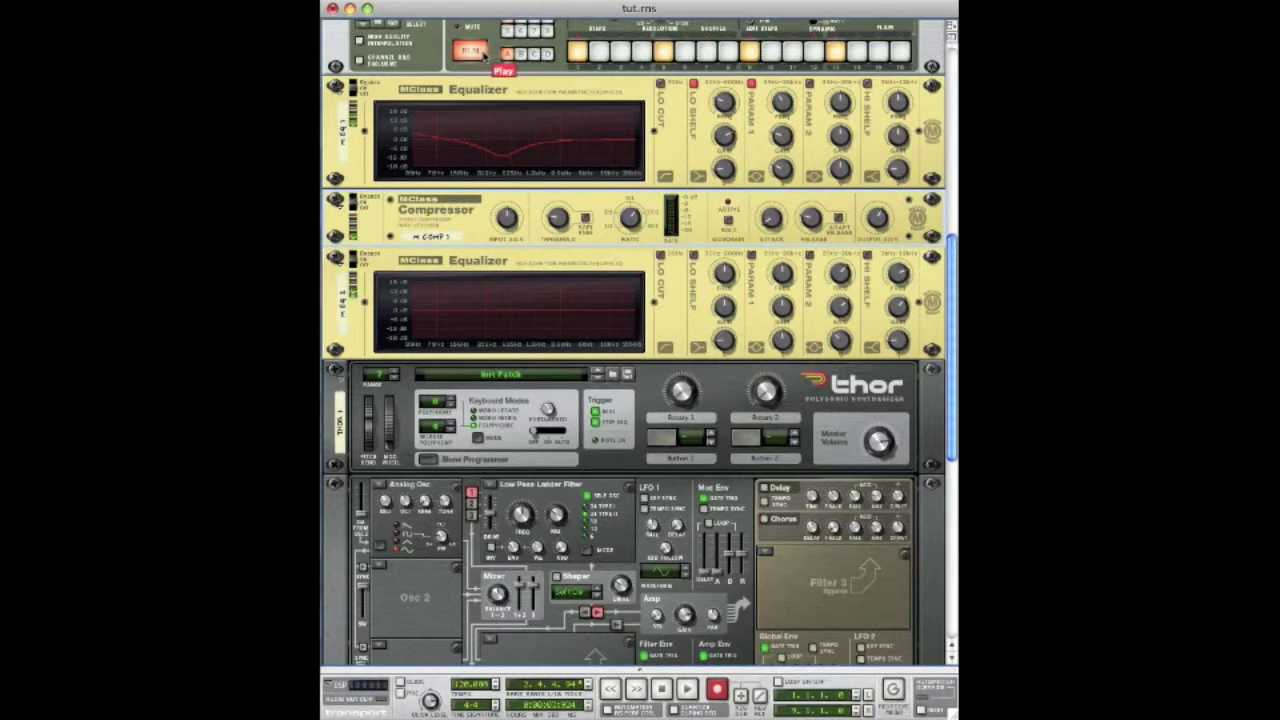
left_click(484, 52)
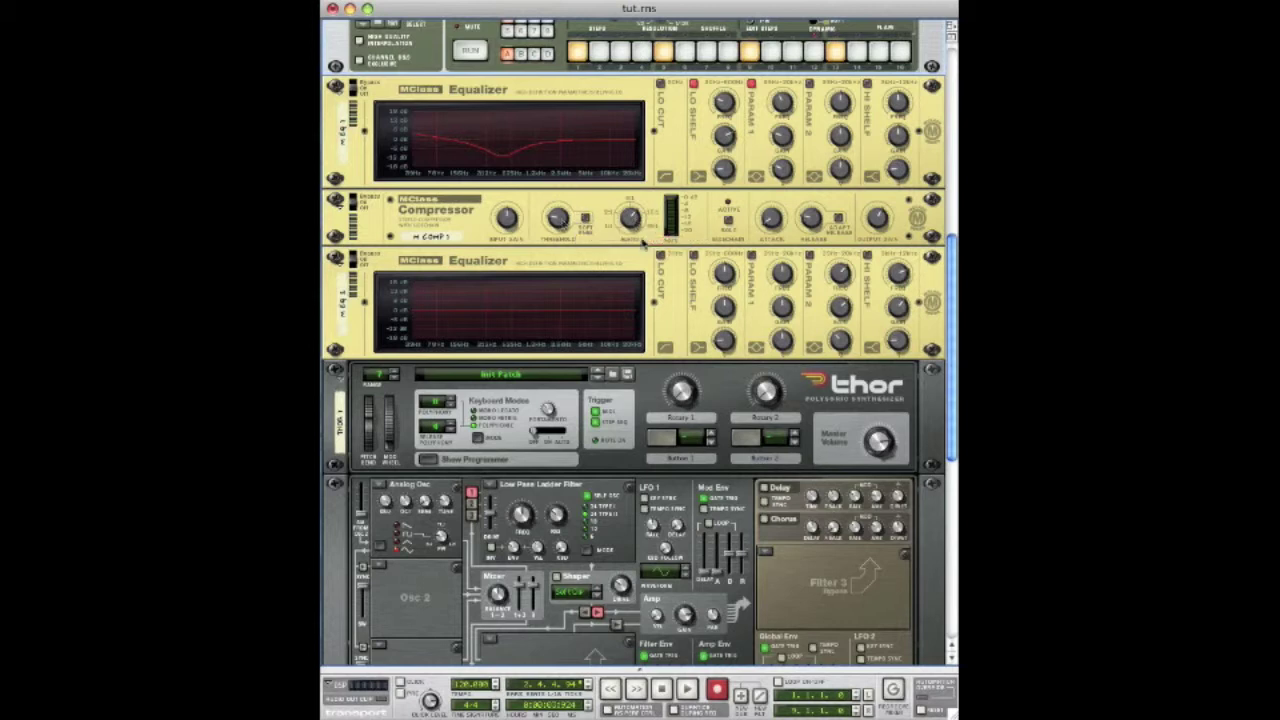
scroll(645, 245, "down", 1)
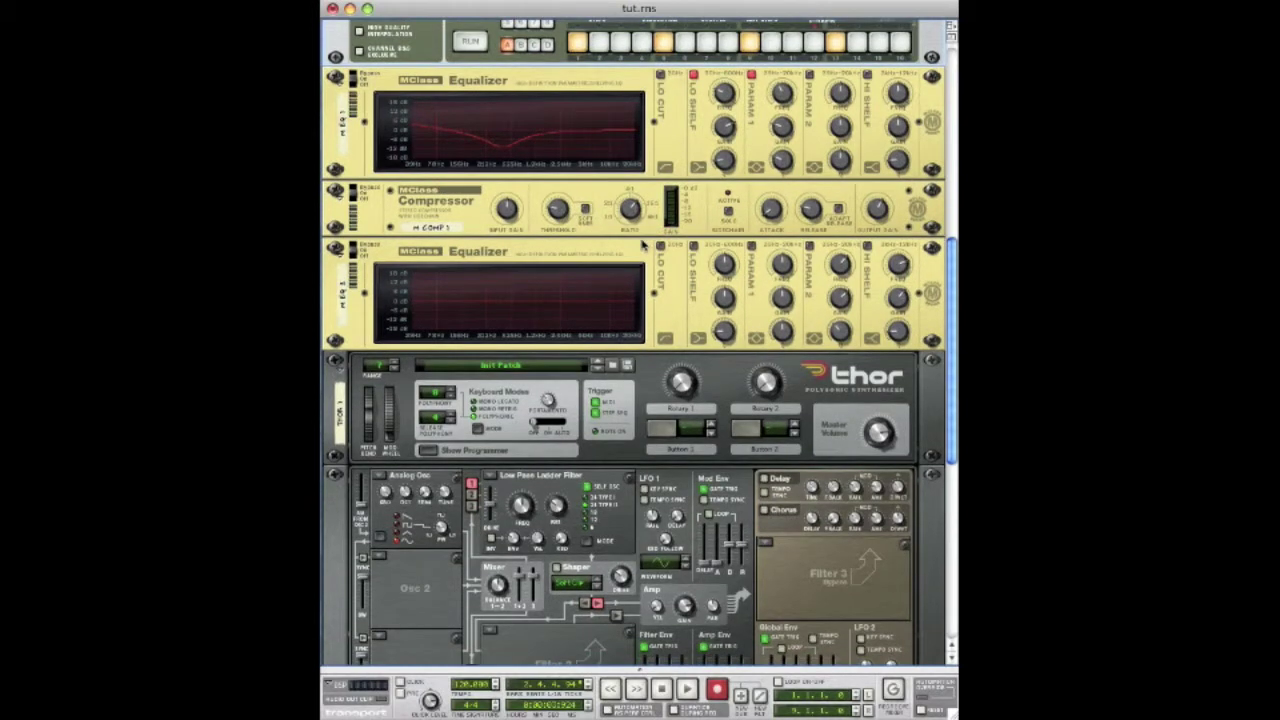
scroll(645, 245, "down", 1)
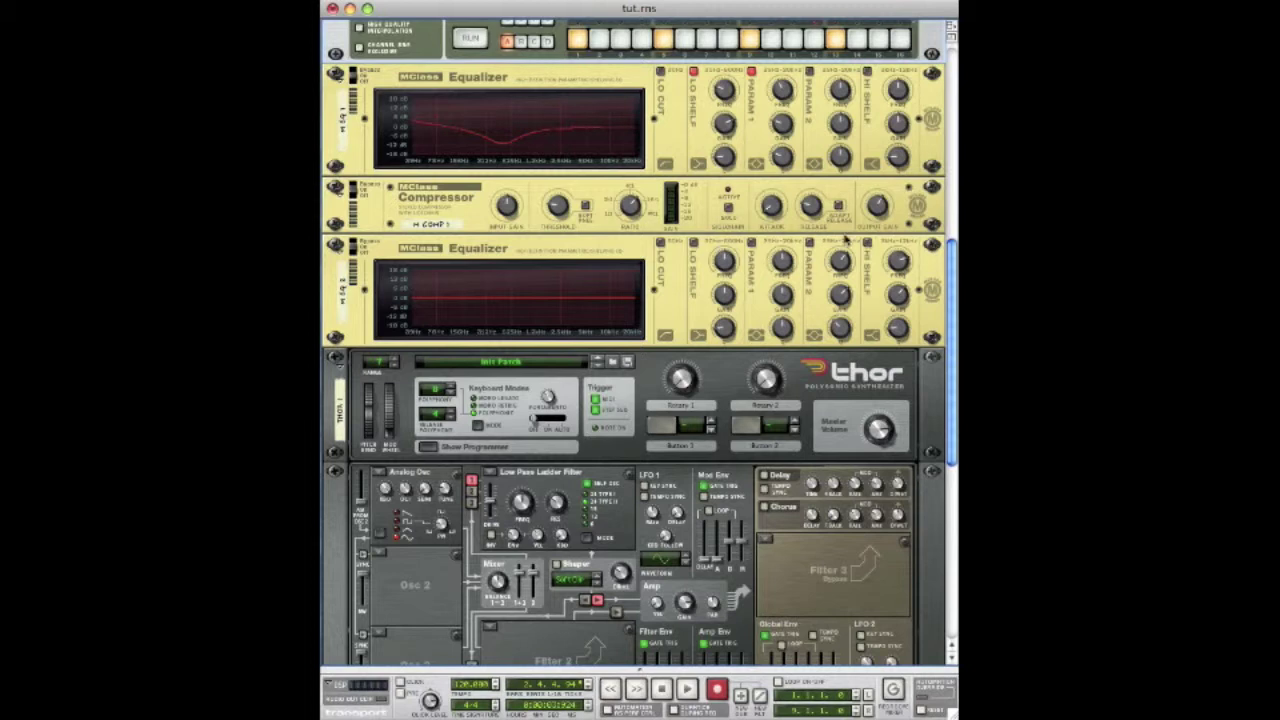
Enable PARAM 2 and HI SHELF on the second MClass Equalizer.
left_click(810, 242)
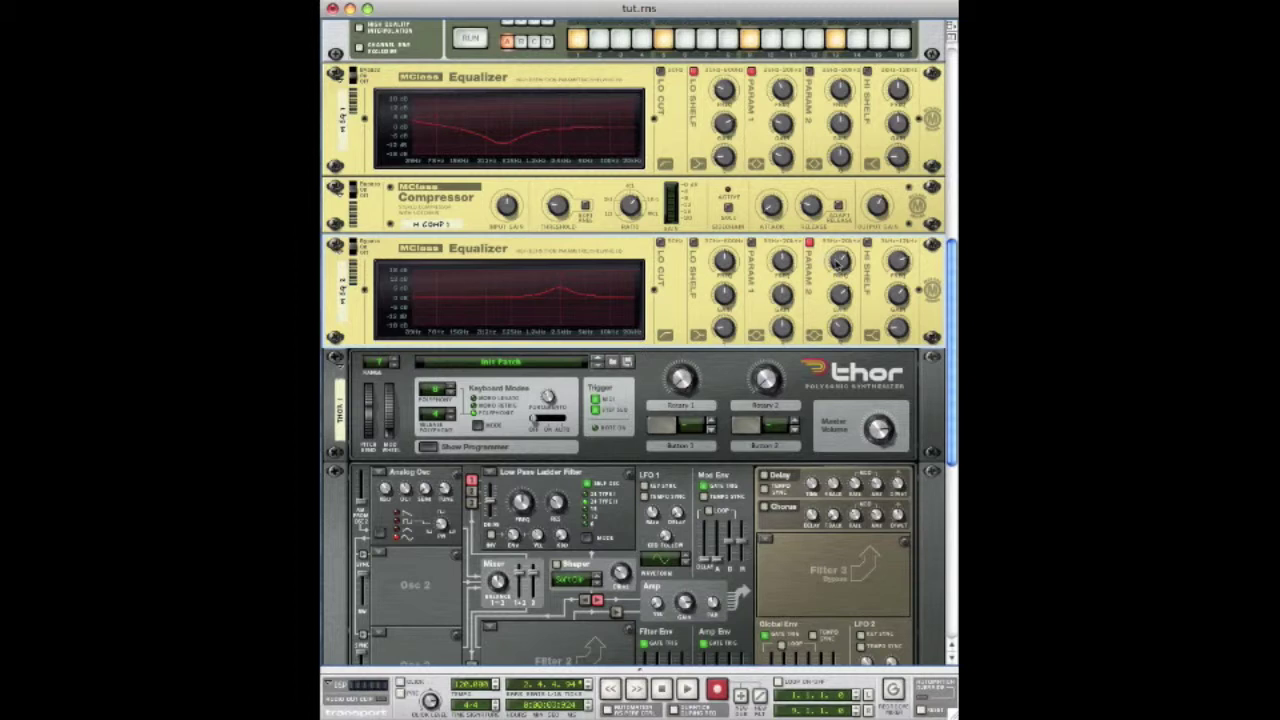
mouse_move(841, 261)
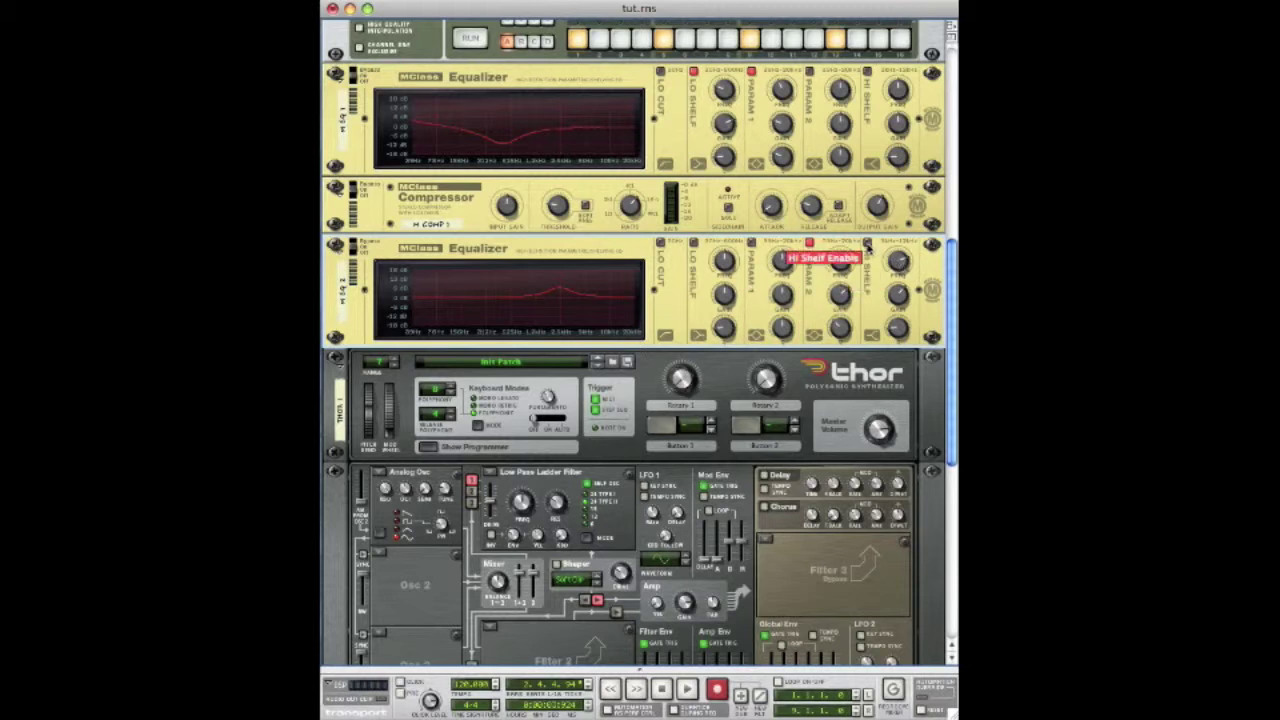
left_click(866, 245)
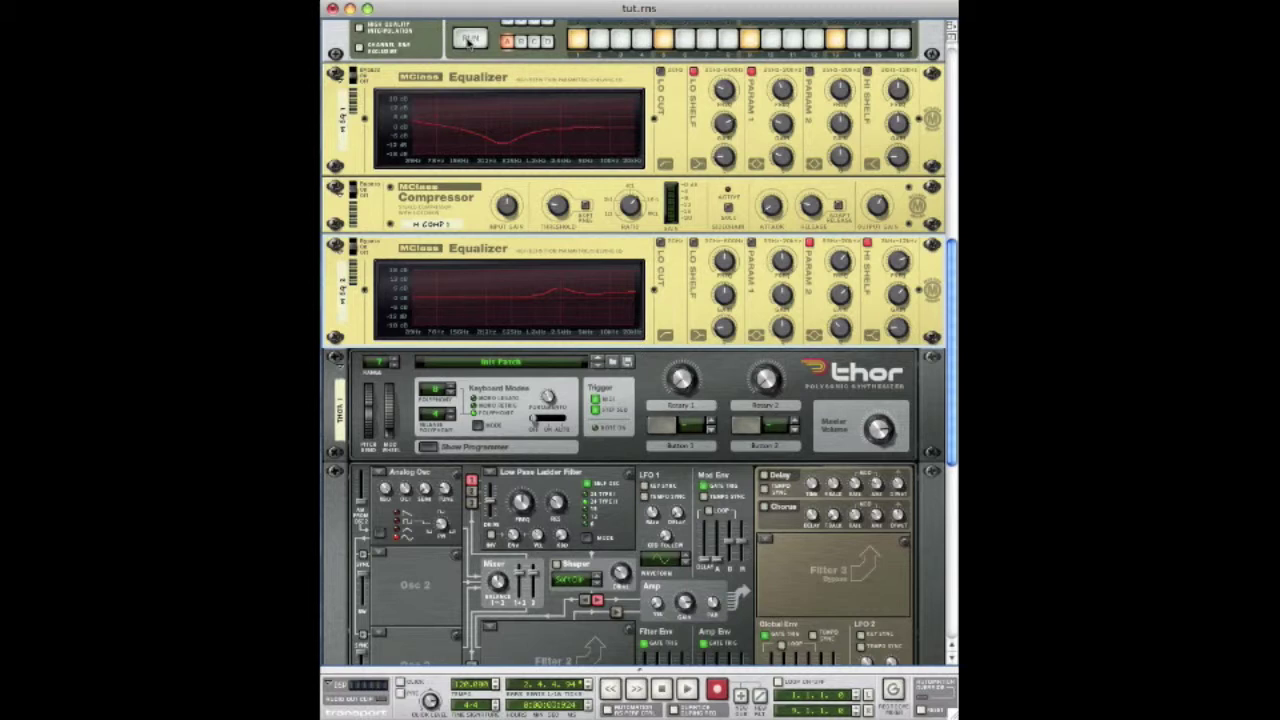
With the pattern running, lower Hi Shelf Gain to 2.9 dB and compare via bypass.
left_click(468, 39)
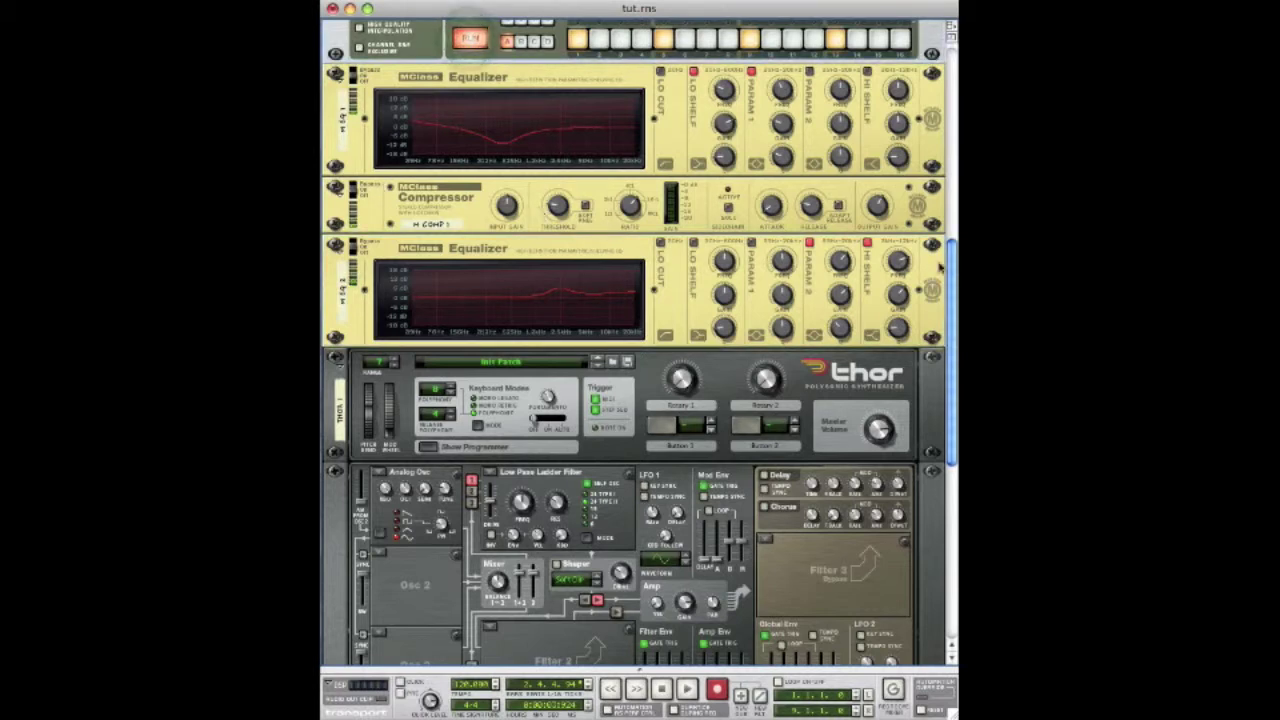
mouse_move(905, 292)
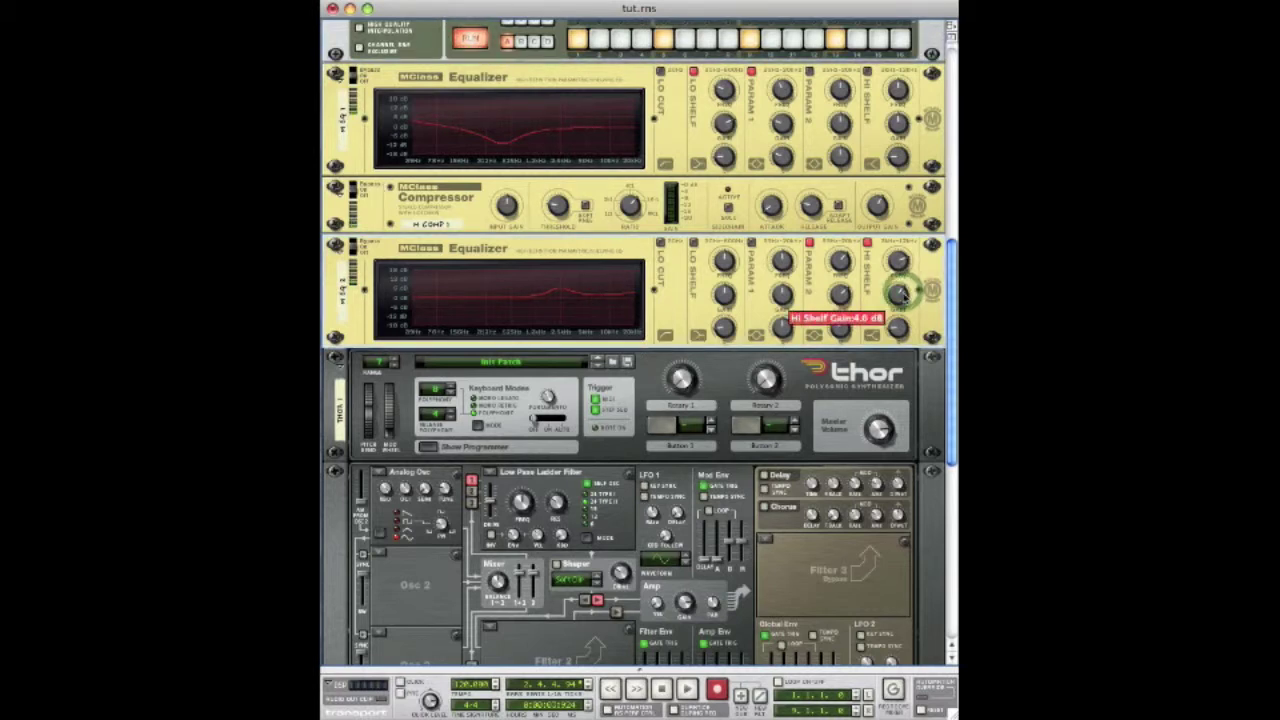
left_click_drag(903, 291, 843, 301)
mouse_move(843, 296)
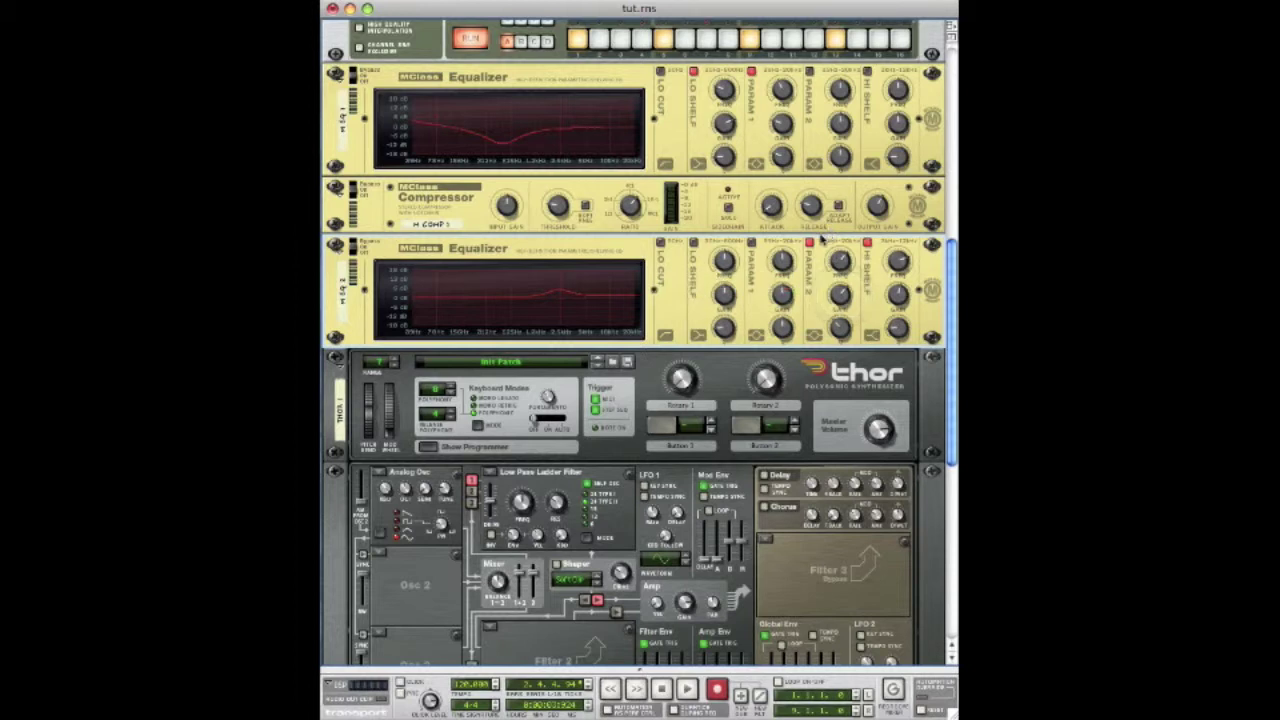
left_click(354, 247)
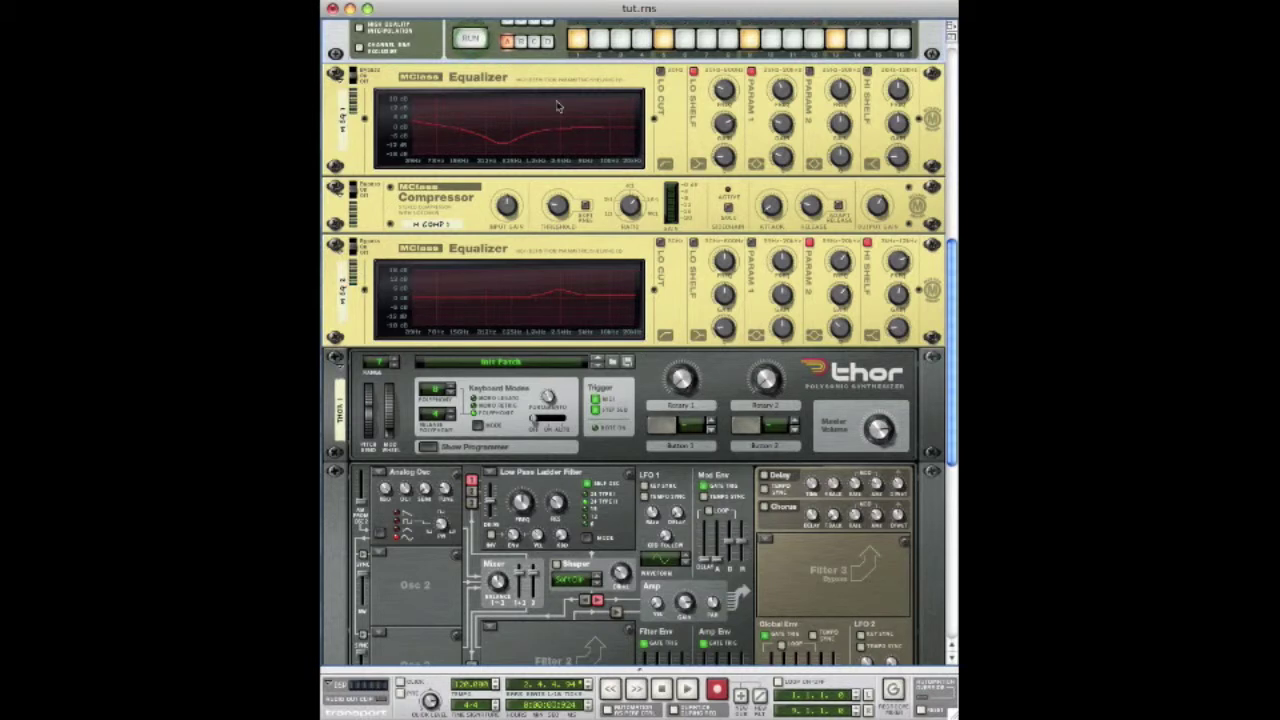
Turn Thor's Analog Osc 1 Oct knob down from 4 to 2.
scroll(558, 107, "down", 4)
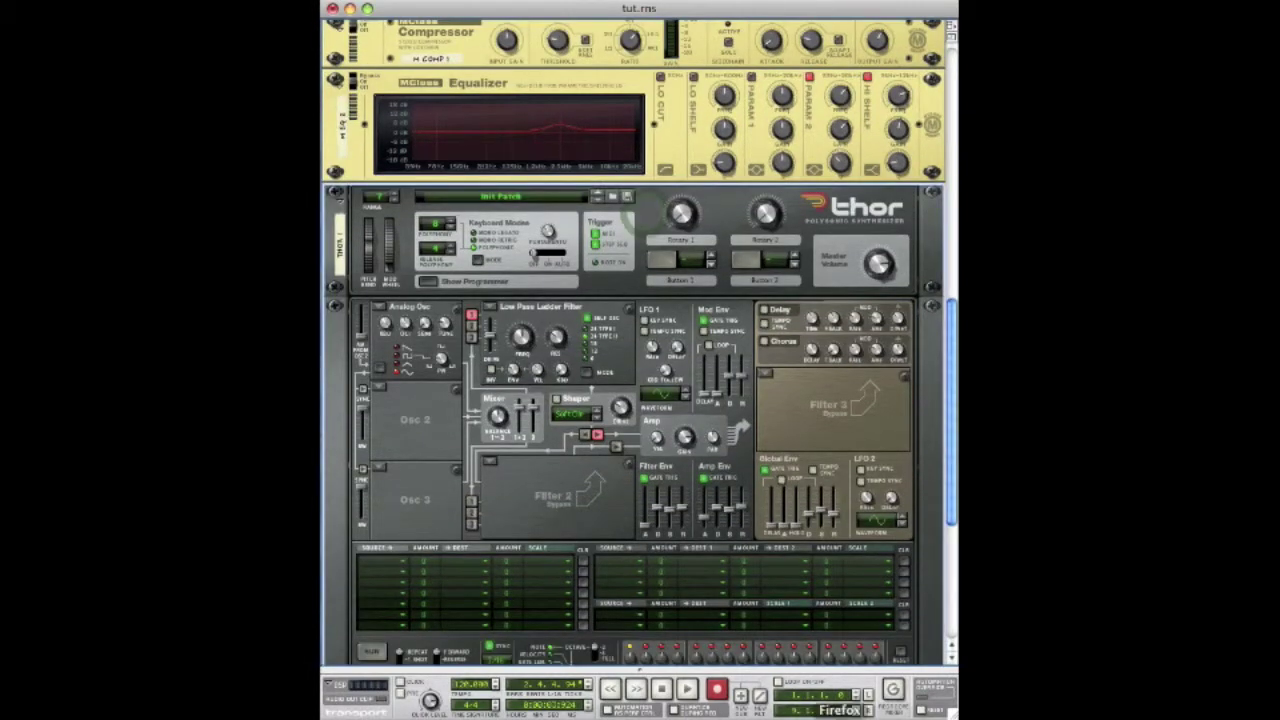
mouse_move(840, 712)
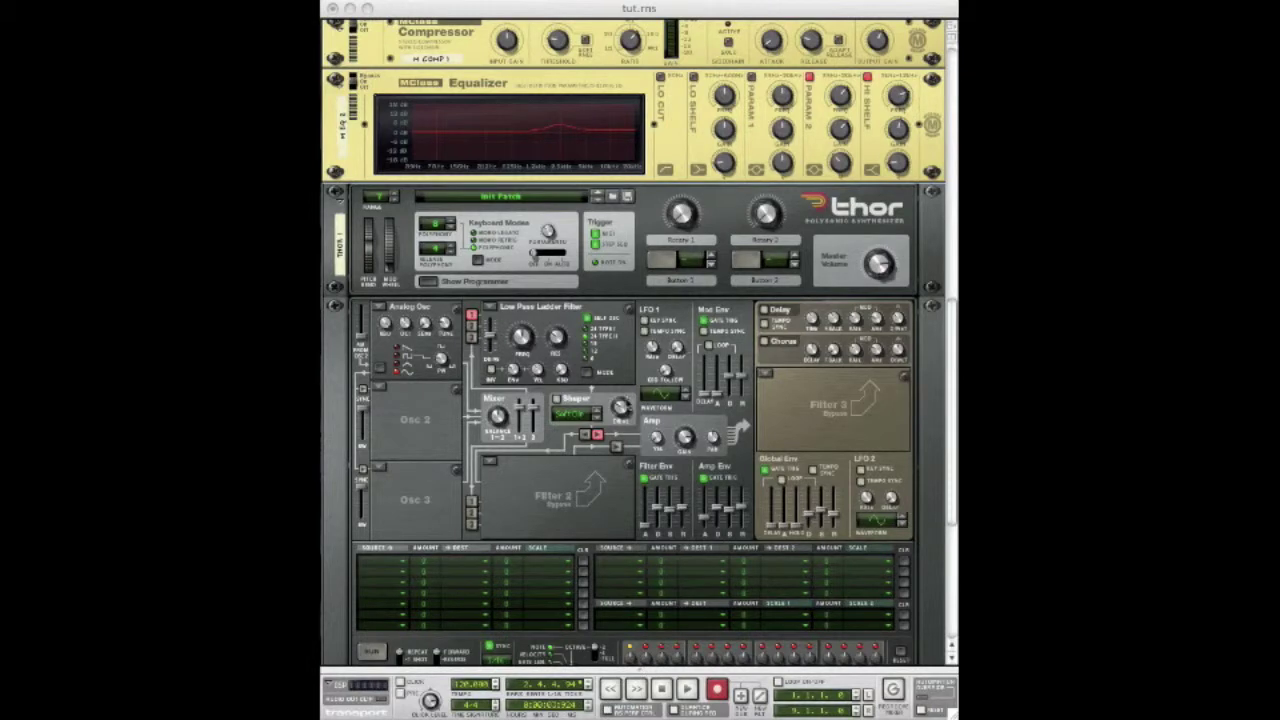
left_click(588, 487)
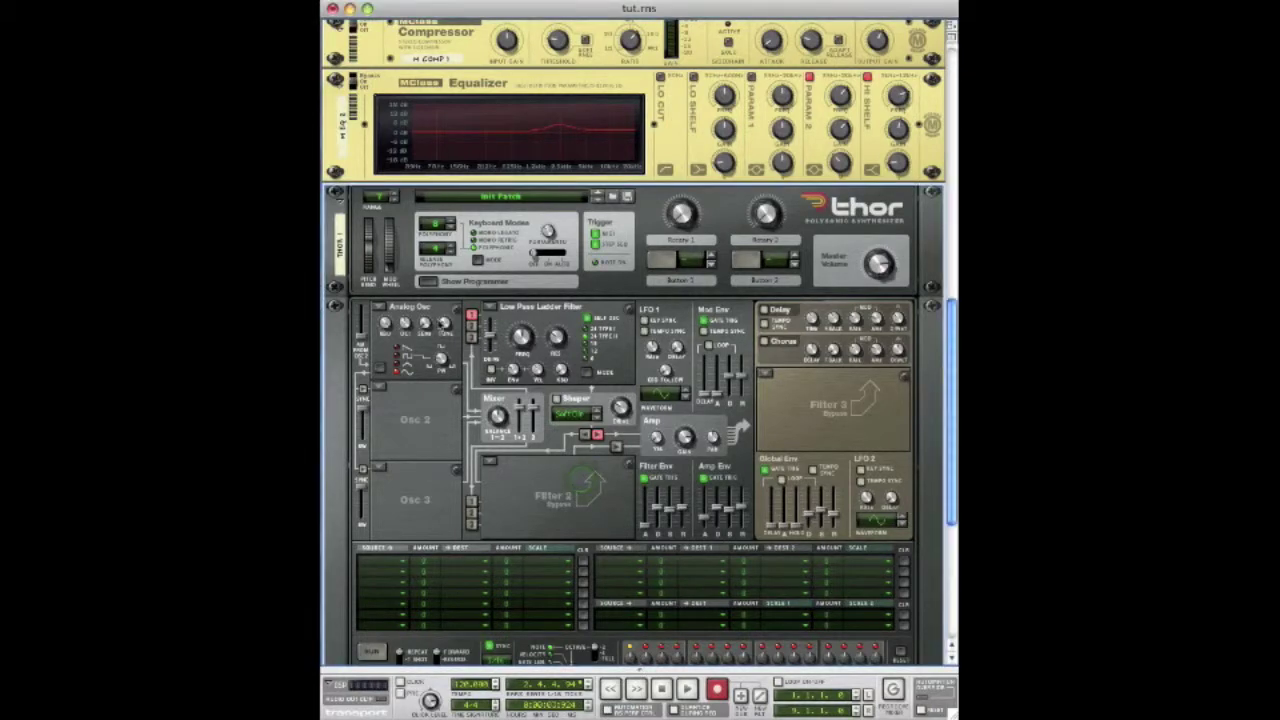
scroll(462, 328, "down", 3)
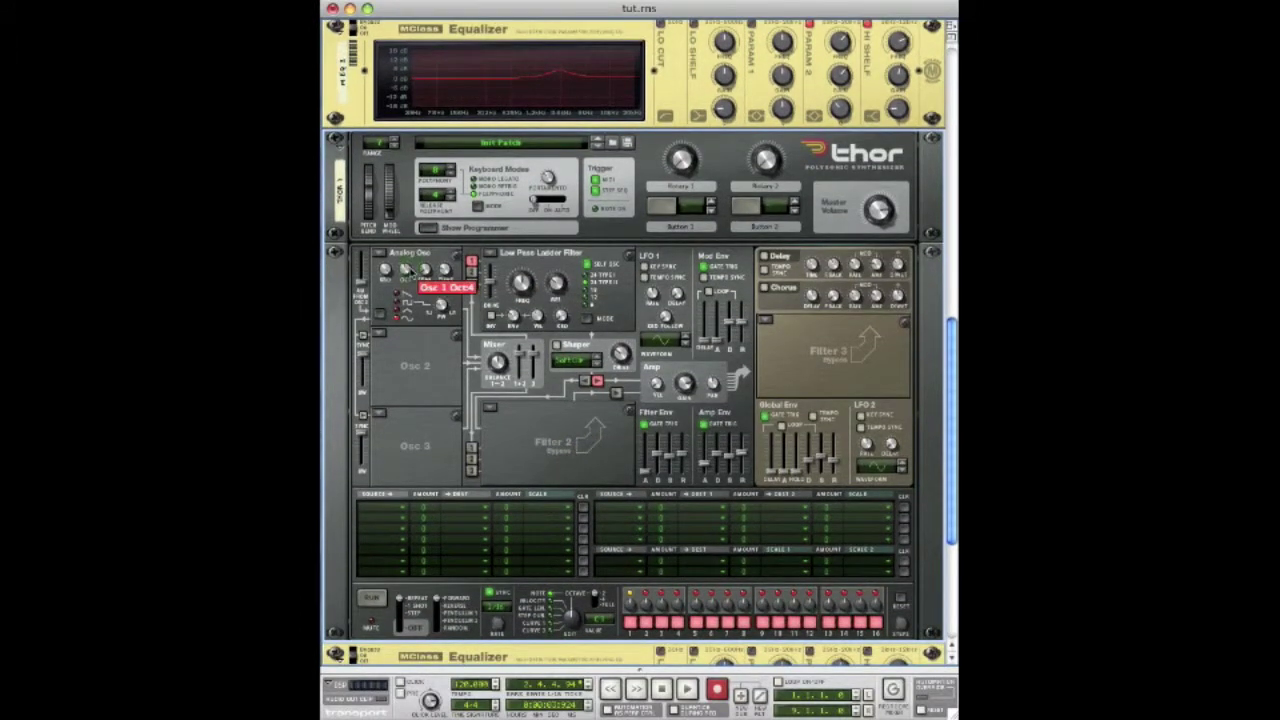
left_click_drag(407, 270, 412, 289)
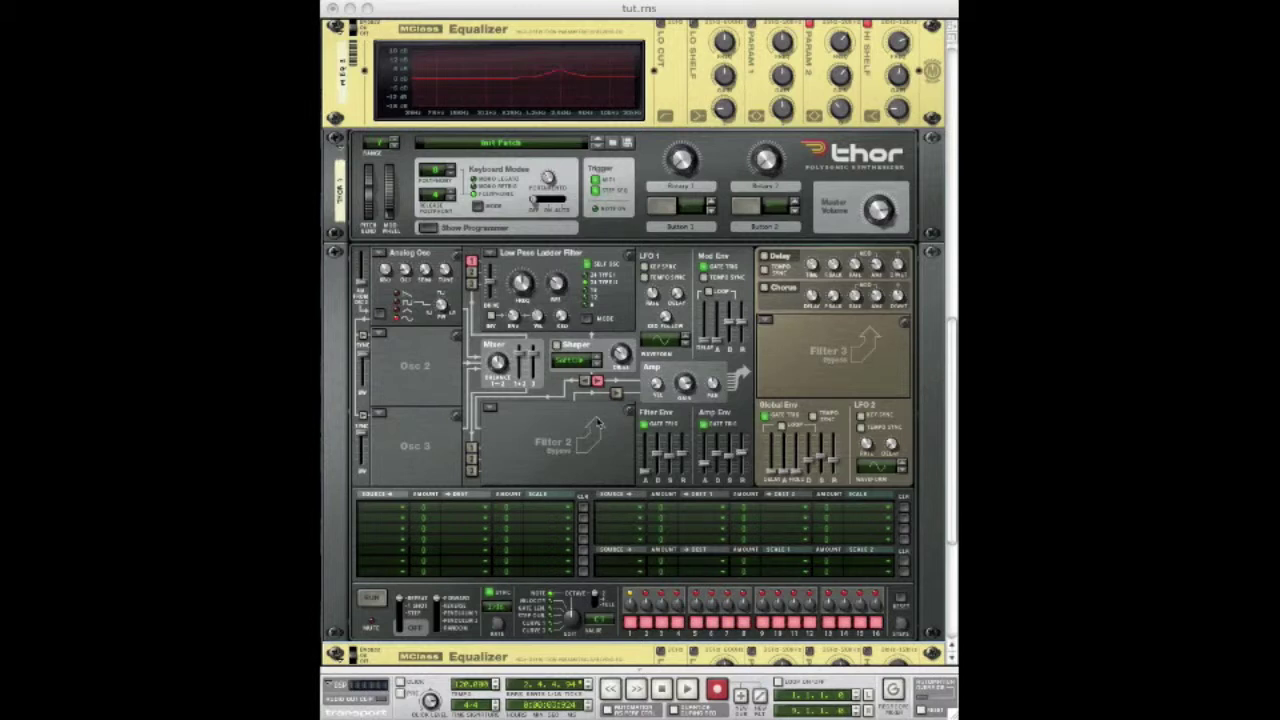
left_click(600, 422)
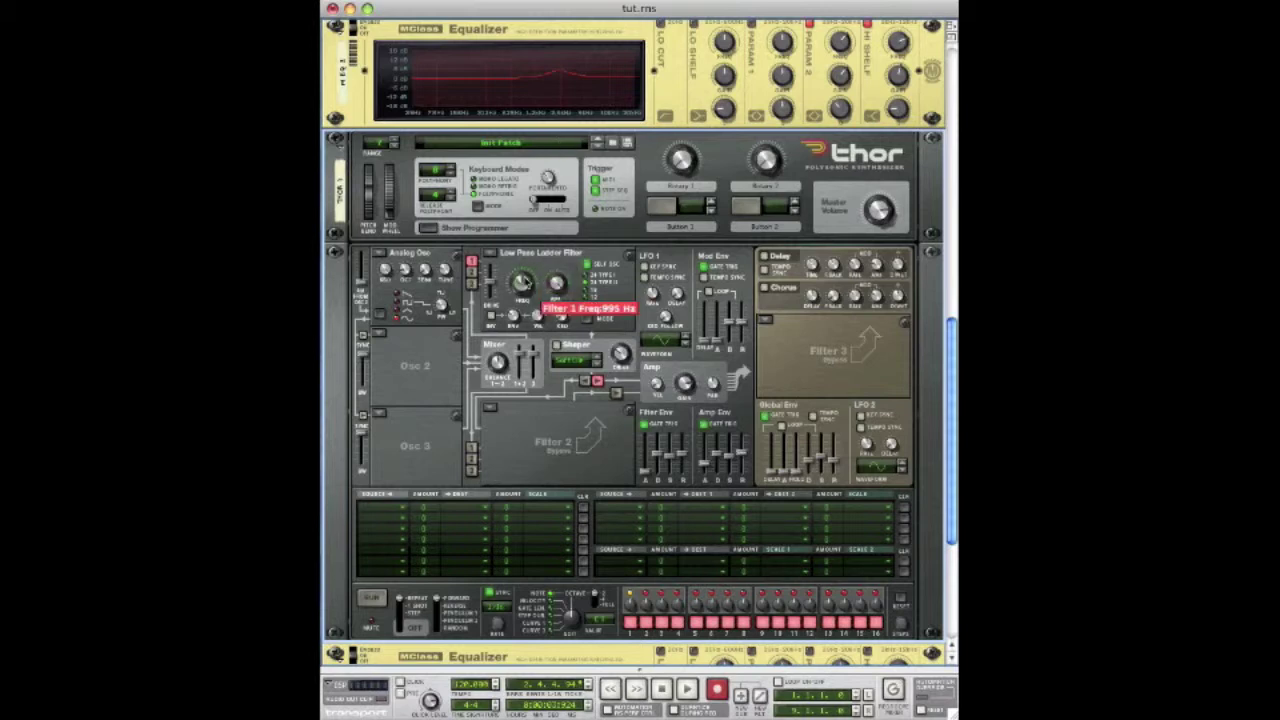
mouse_move(456, 694)
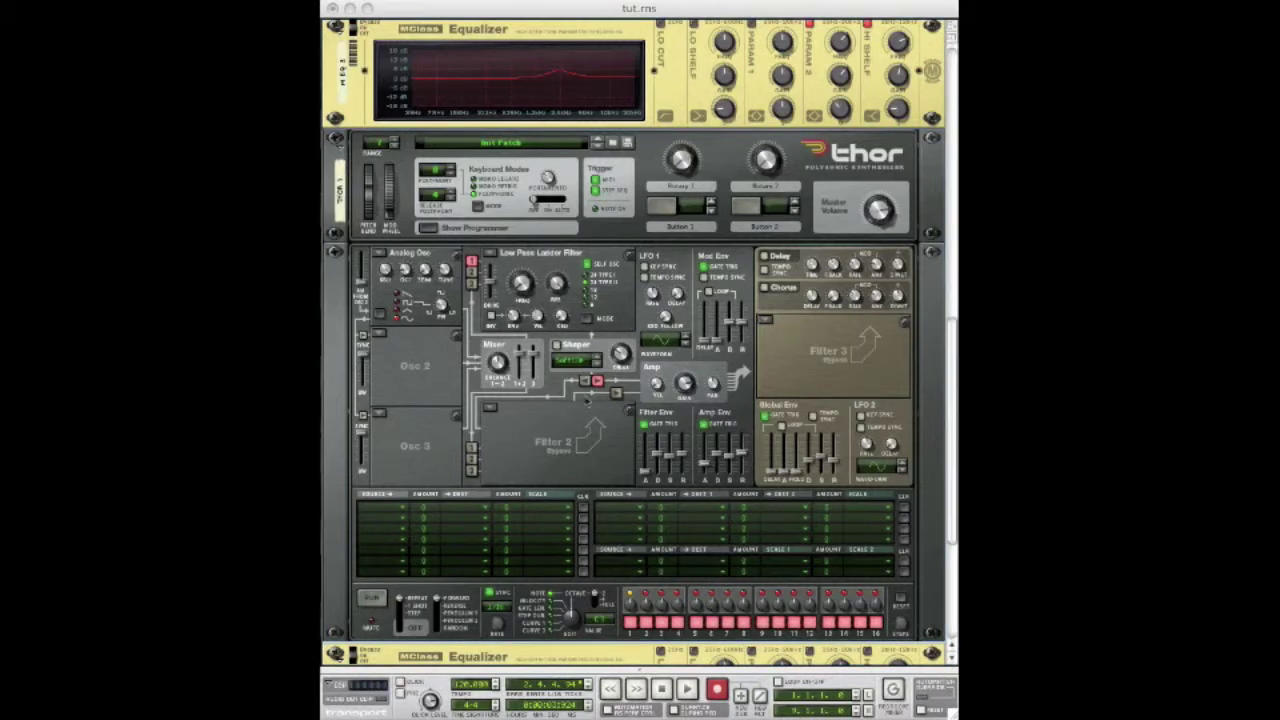
left_click(557, 440)
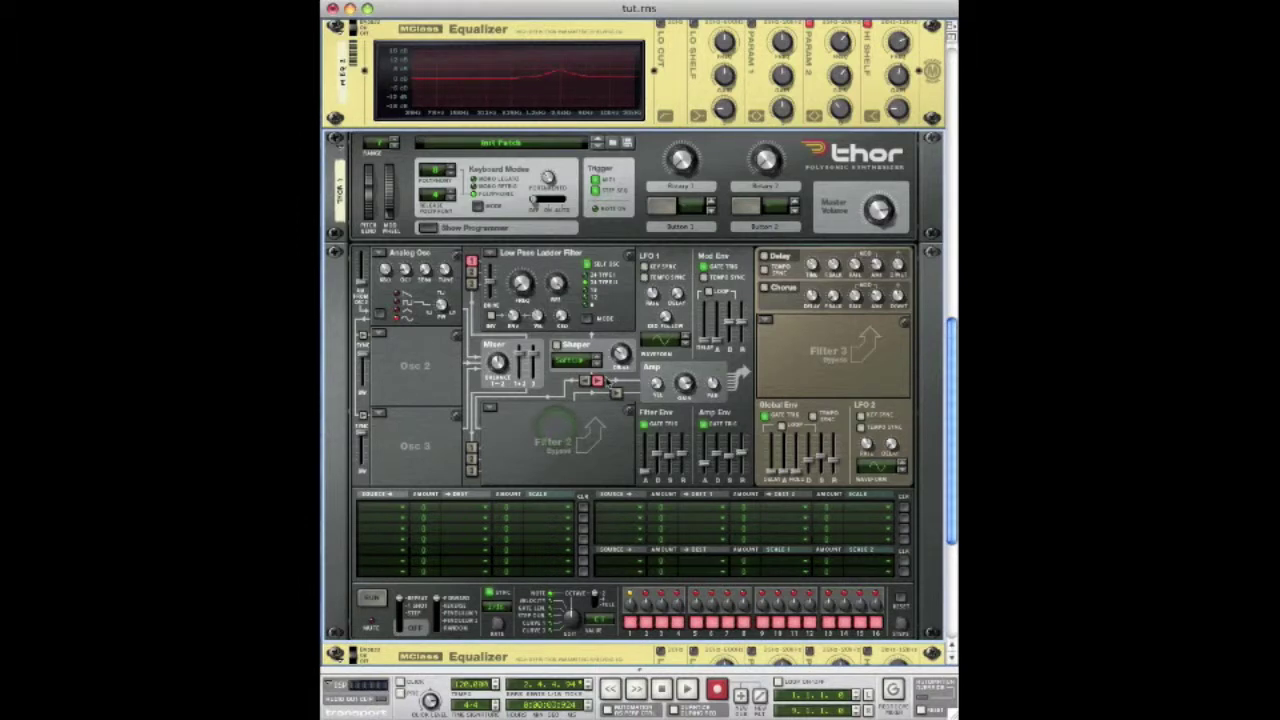
Switch on HI SHELF and LO SHELF on the MClass Equalizer below Thor.
scroll(606, 381, "down", 5)
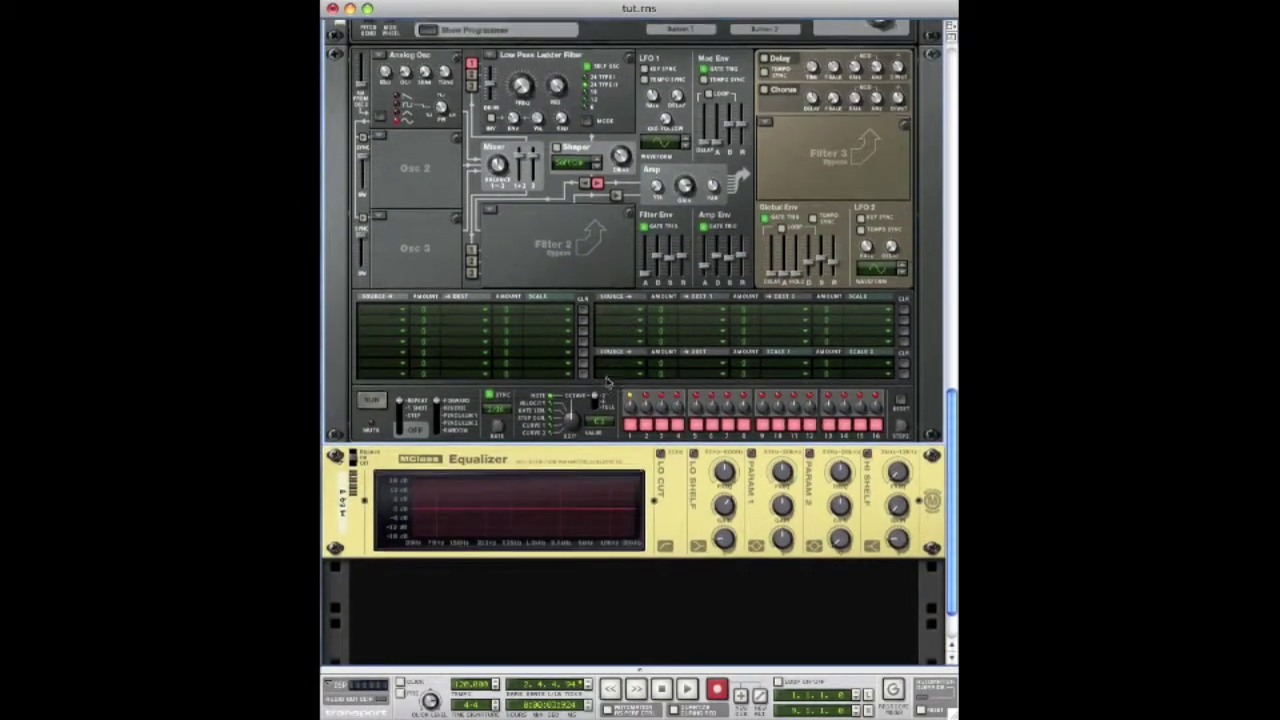
scroll(610, 381, "down", 1)
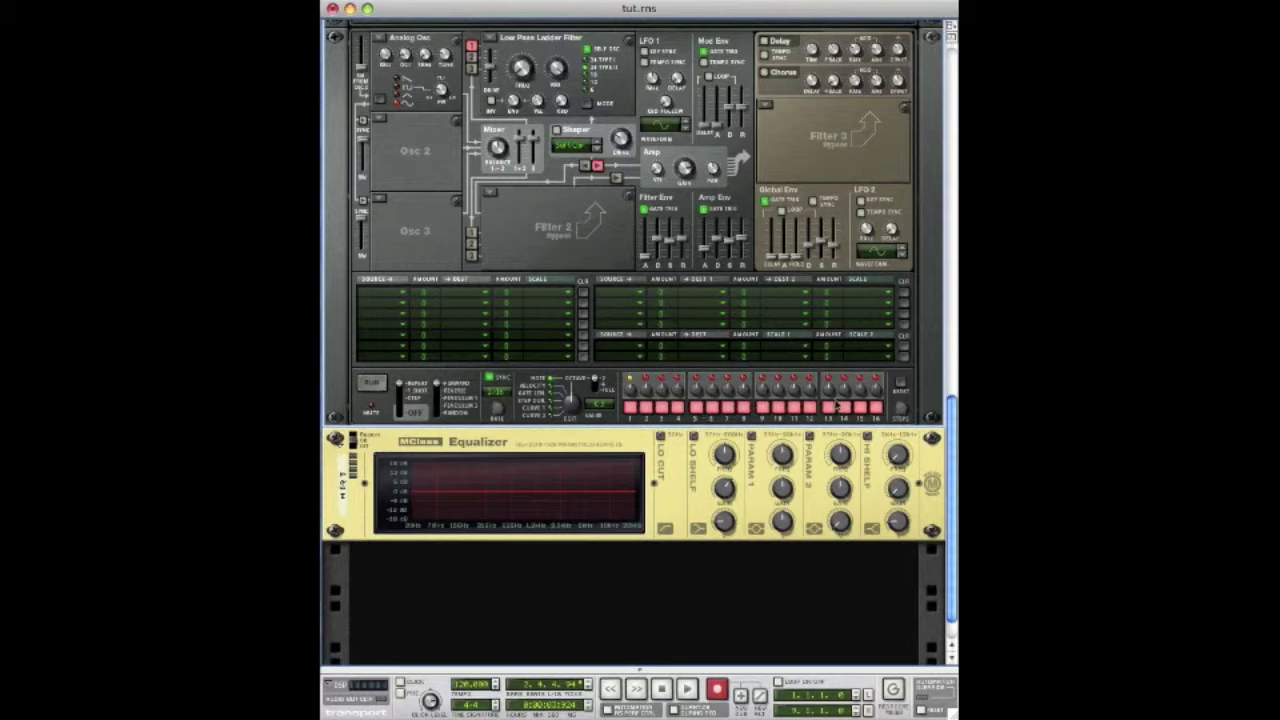
left_click(868, 438)
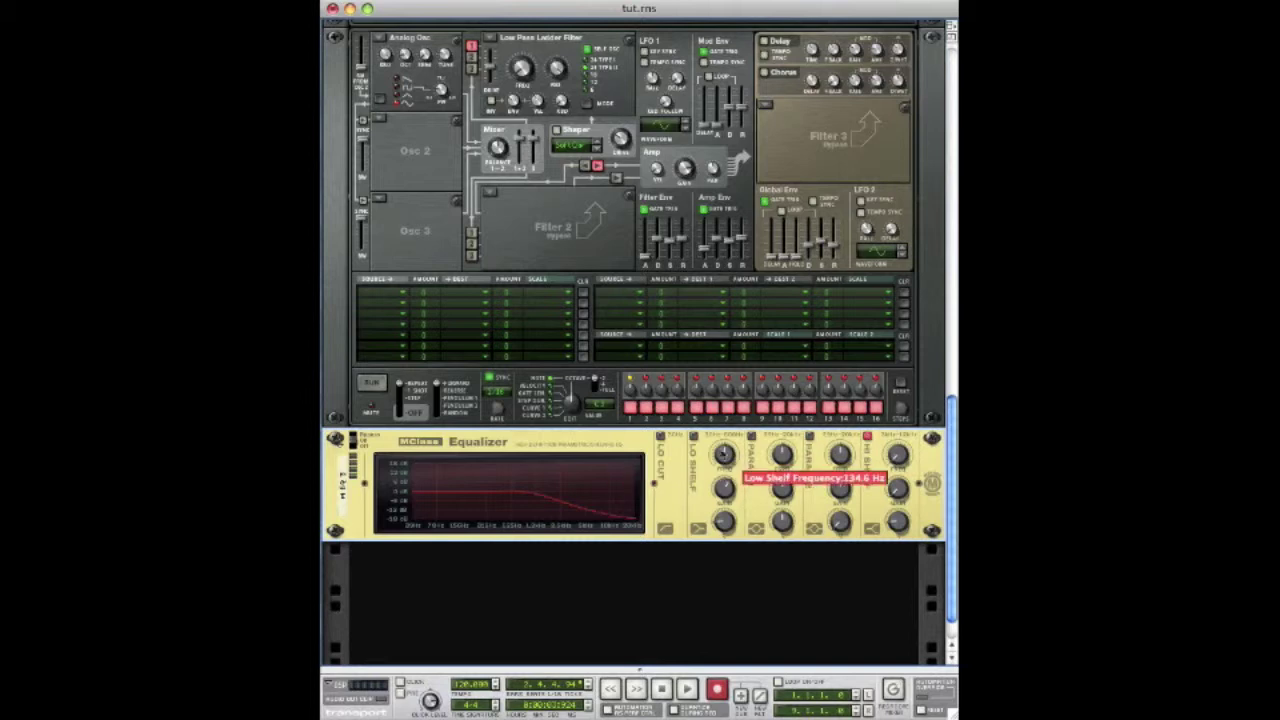
left_click(694, 438)
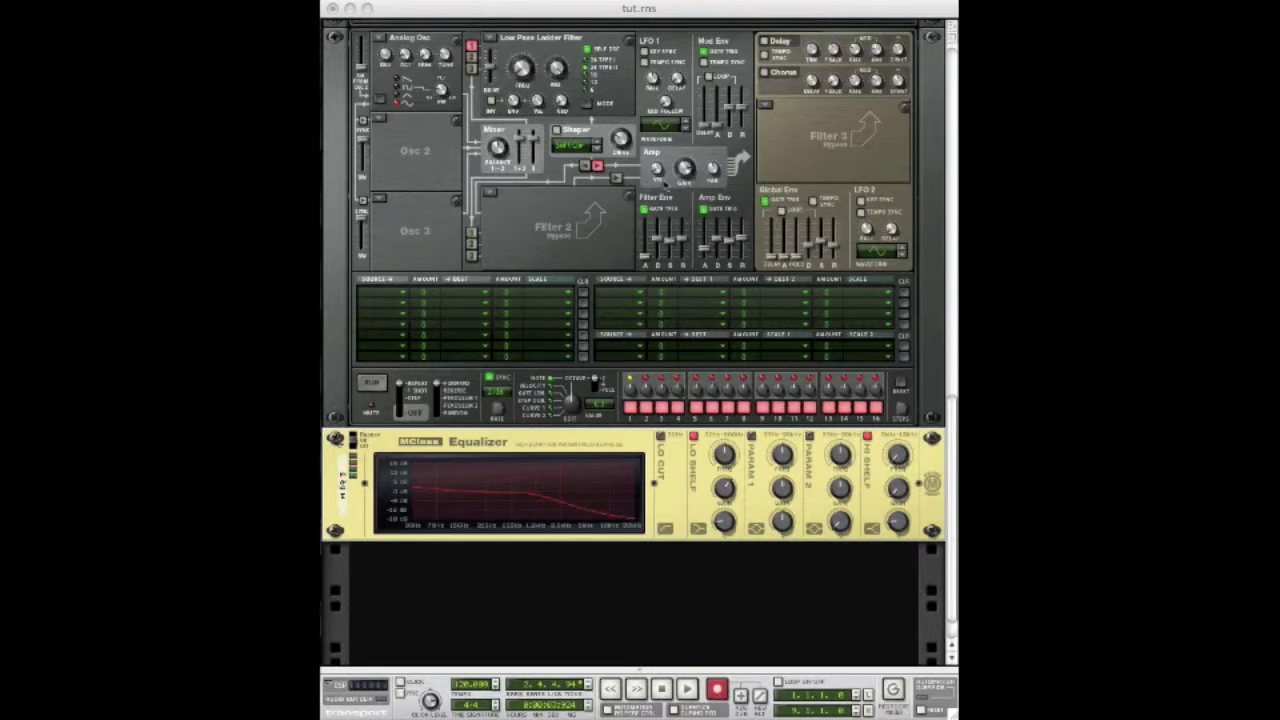
left_click(588, 236)
Flip the rack with Tab to show the rear cabling panels.
scroll(588, 236, "up", 5)
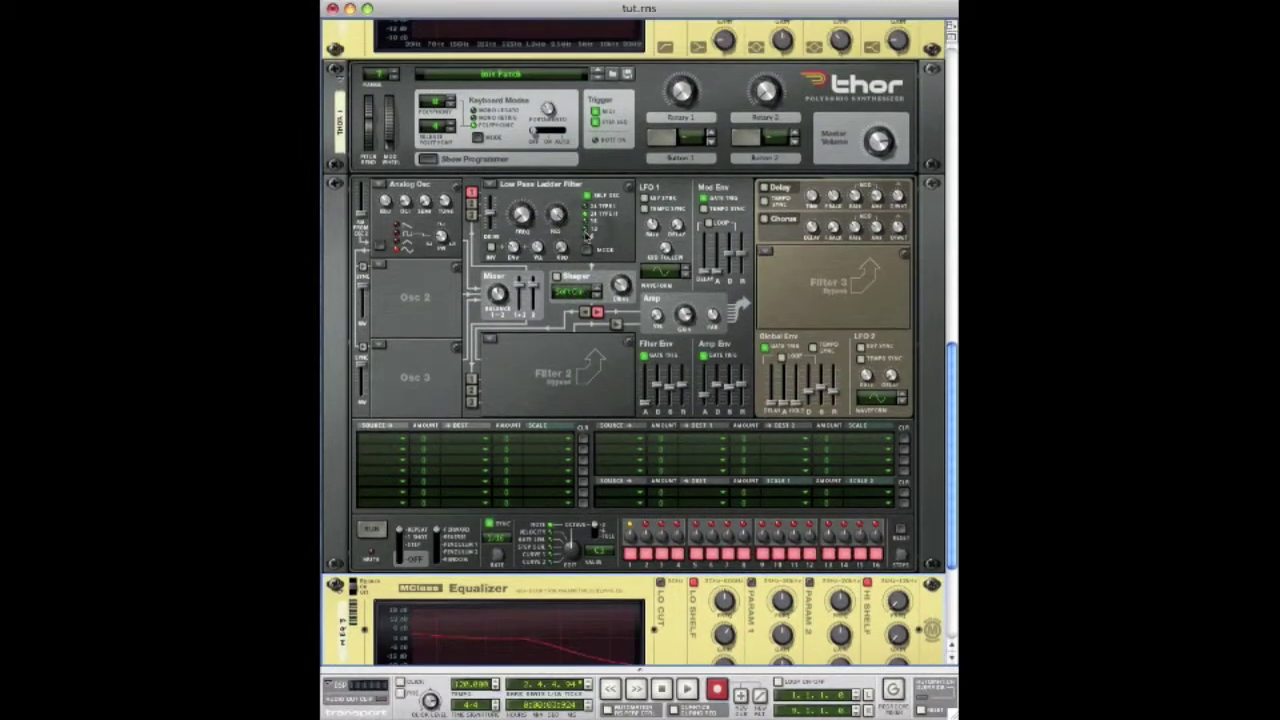
scroll(589, 237, "up", 2)
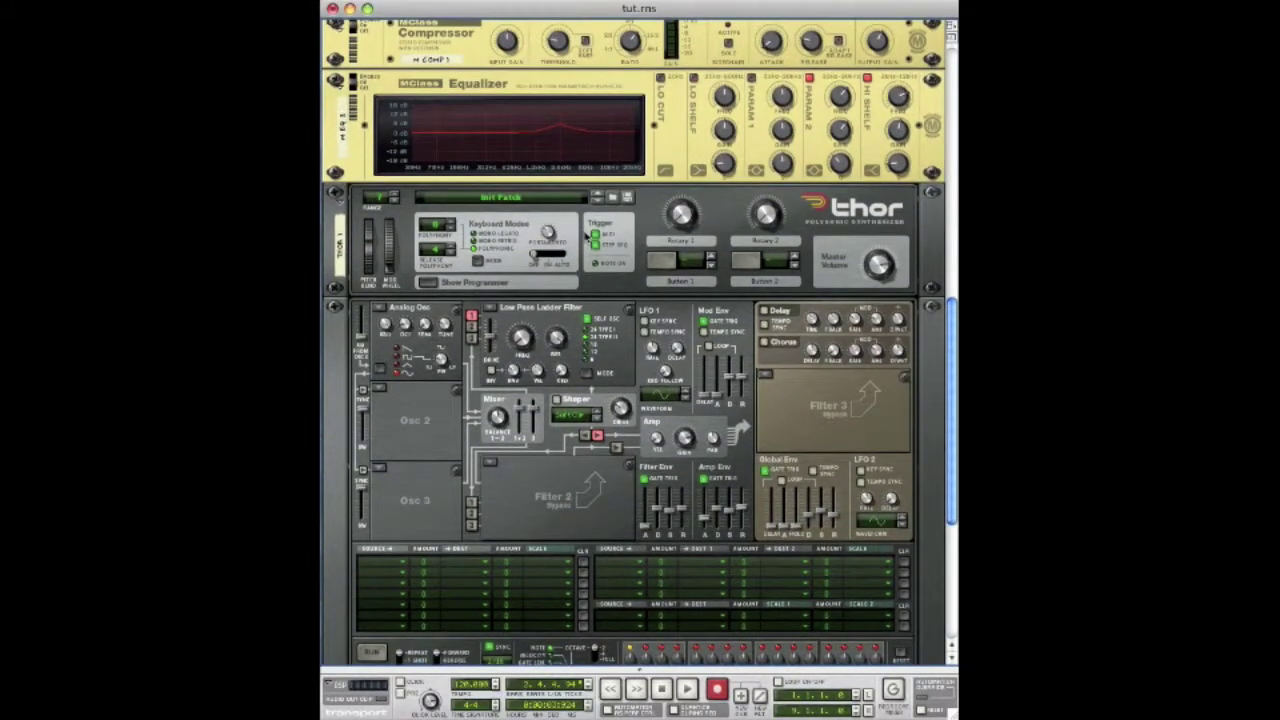
key("Tab")
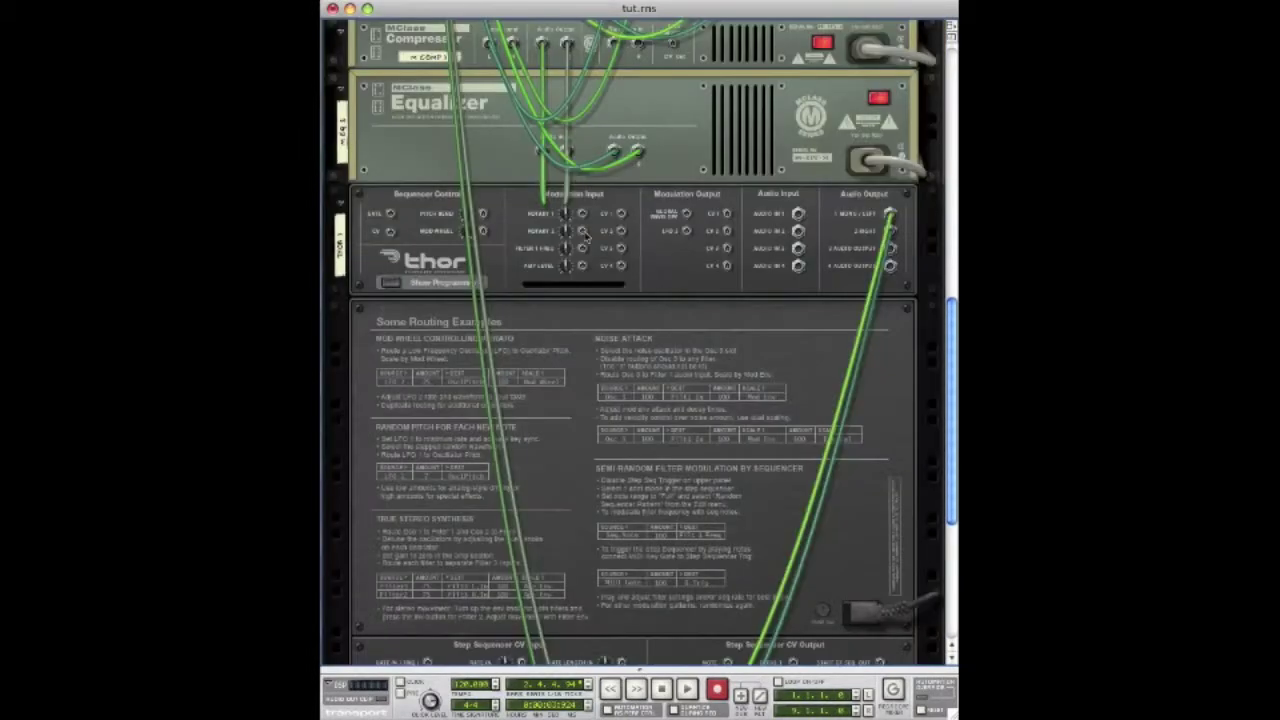
scroll(609, 266, "down", 4)
scroll(609, 265, "down", 5)
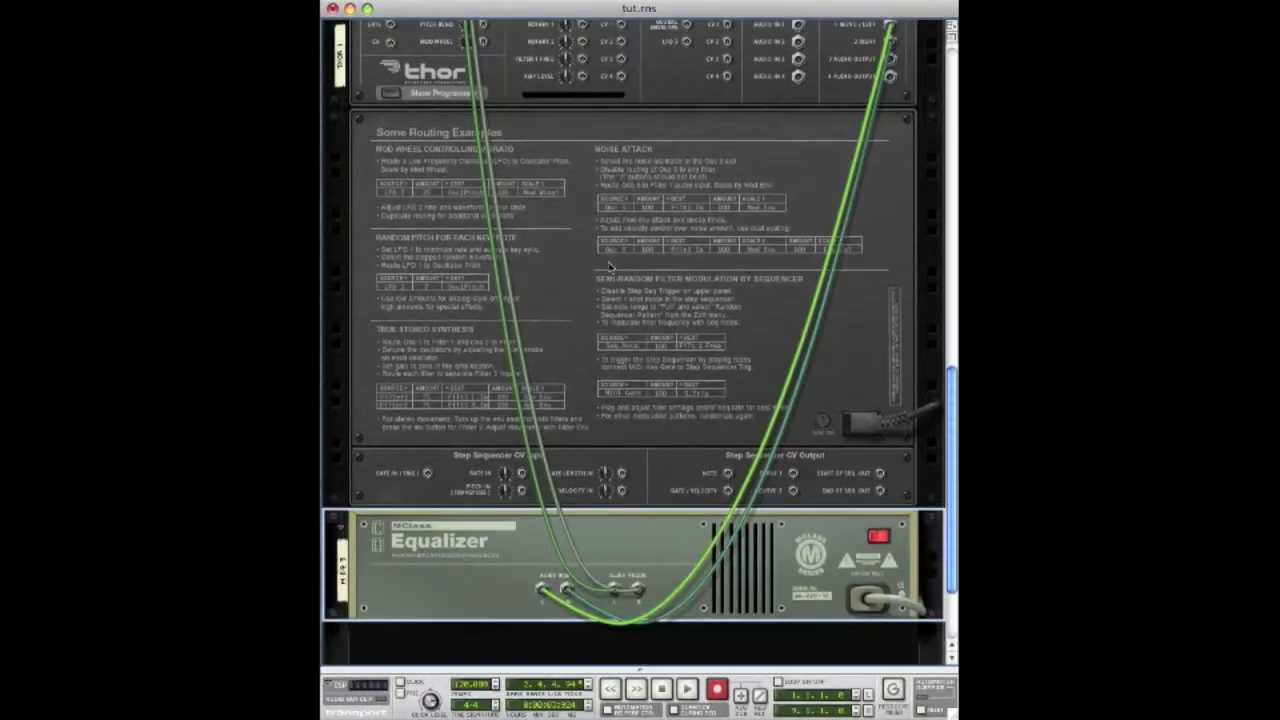
scroll(610, 266, "up", 20)
scroll(612, 263, "up", 8)
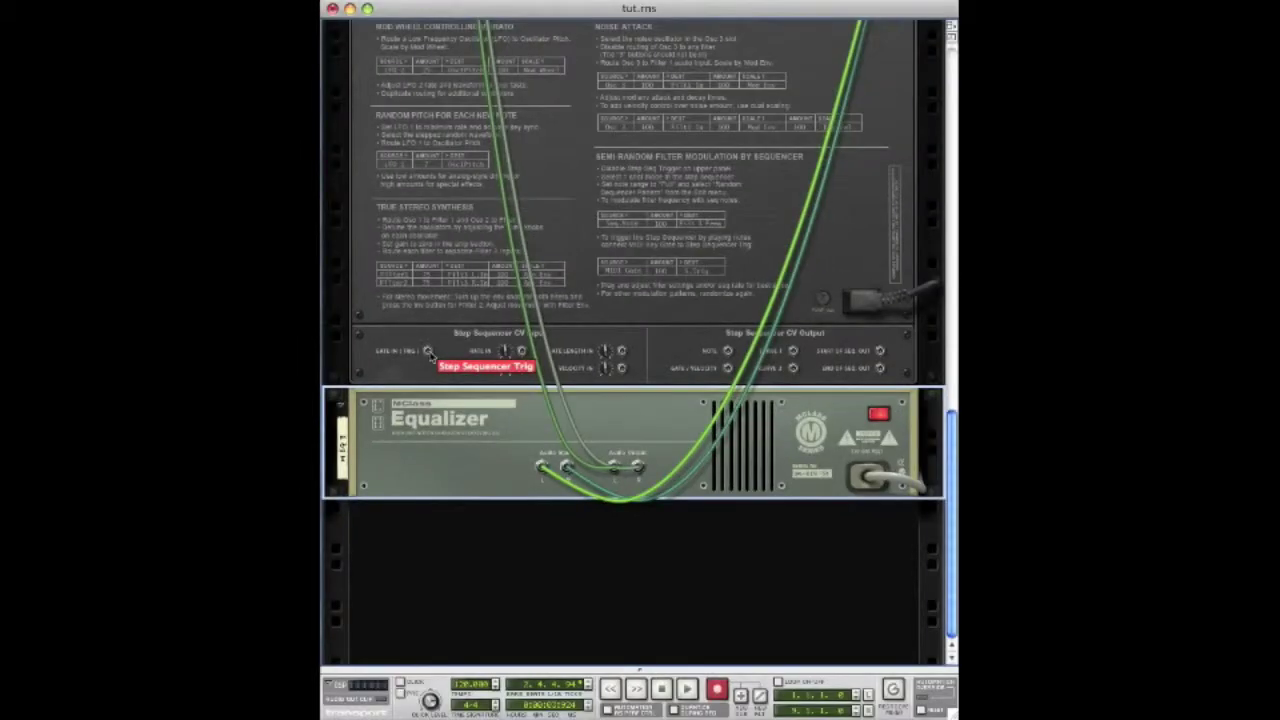
Drag a cable from Thor's Step Sequencer Gate In up to Redrum's gate output.
left_click(428, 356)
right_click(429, 355)
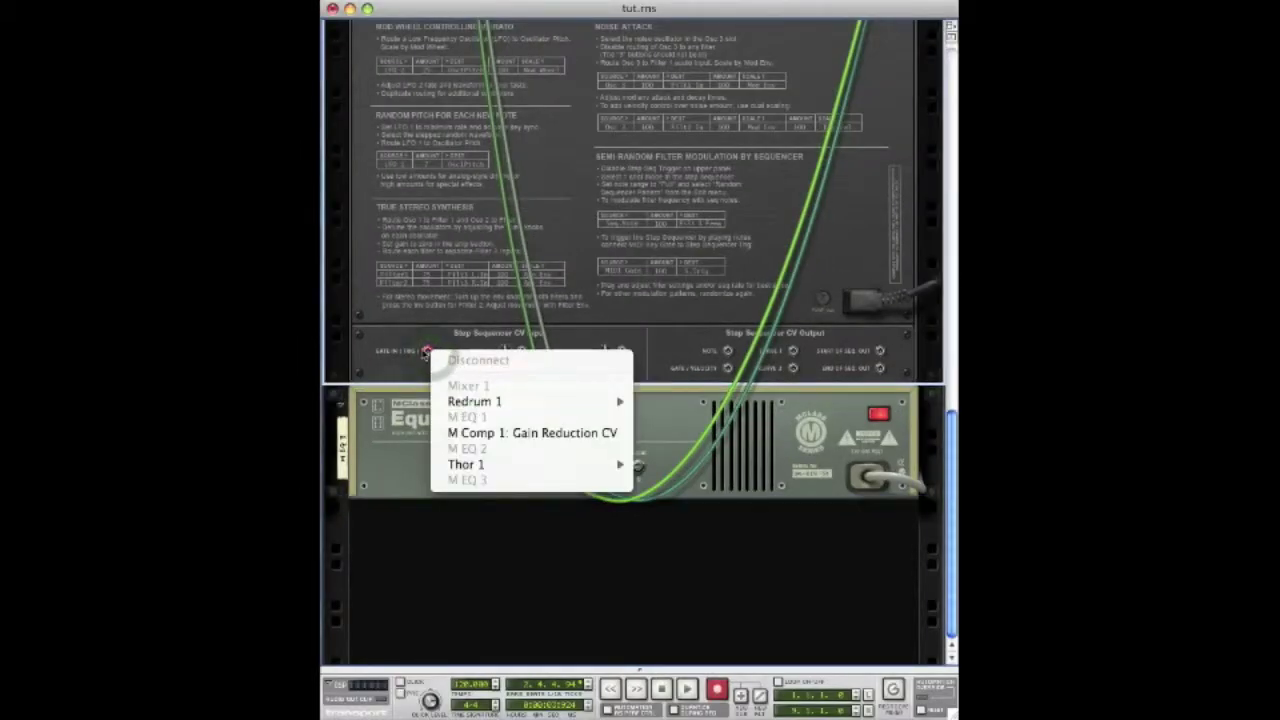
left_click(426, 362)
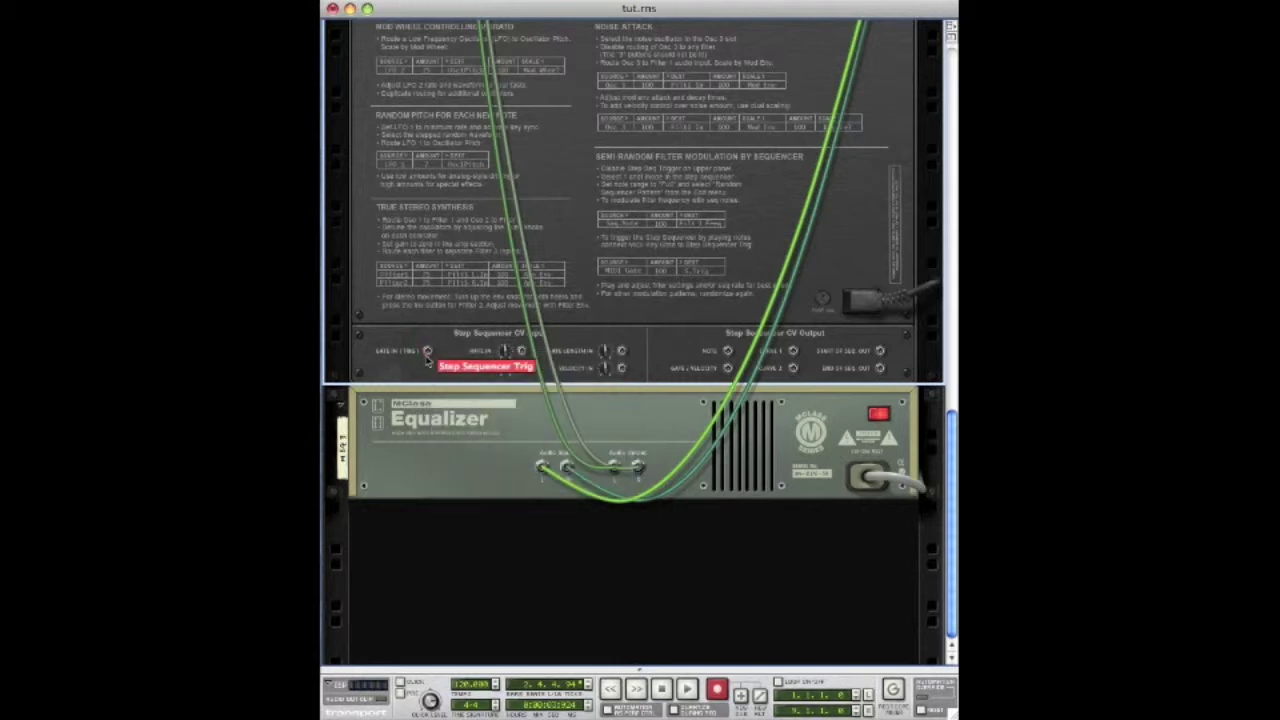
left_click_drag(427, 357, 390, 106)
key("Tab")
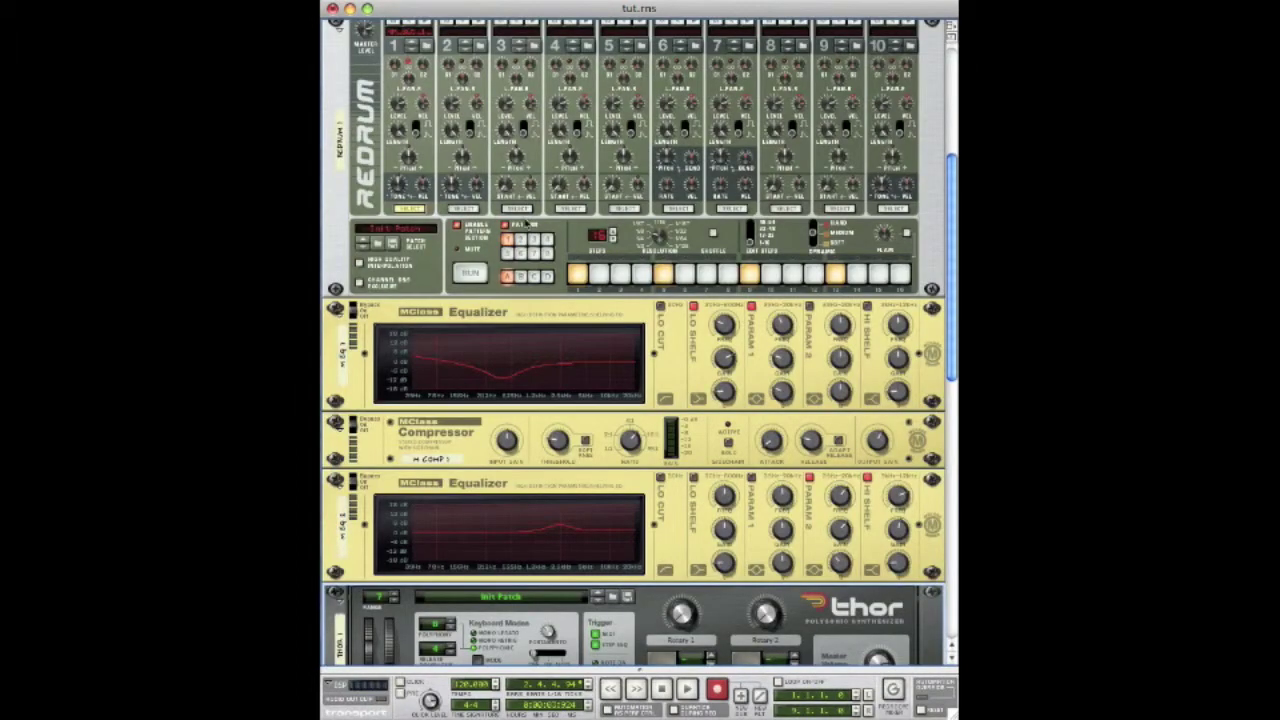
scroll(526, 222, "down", 10)
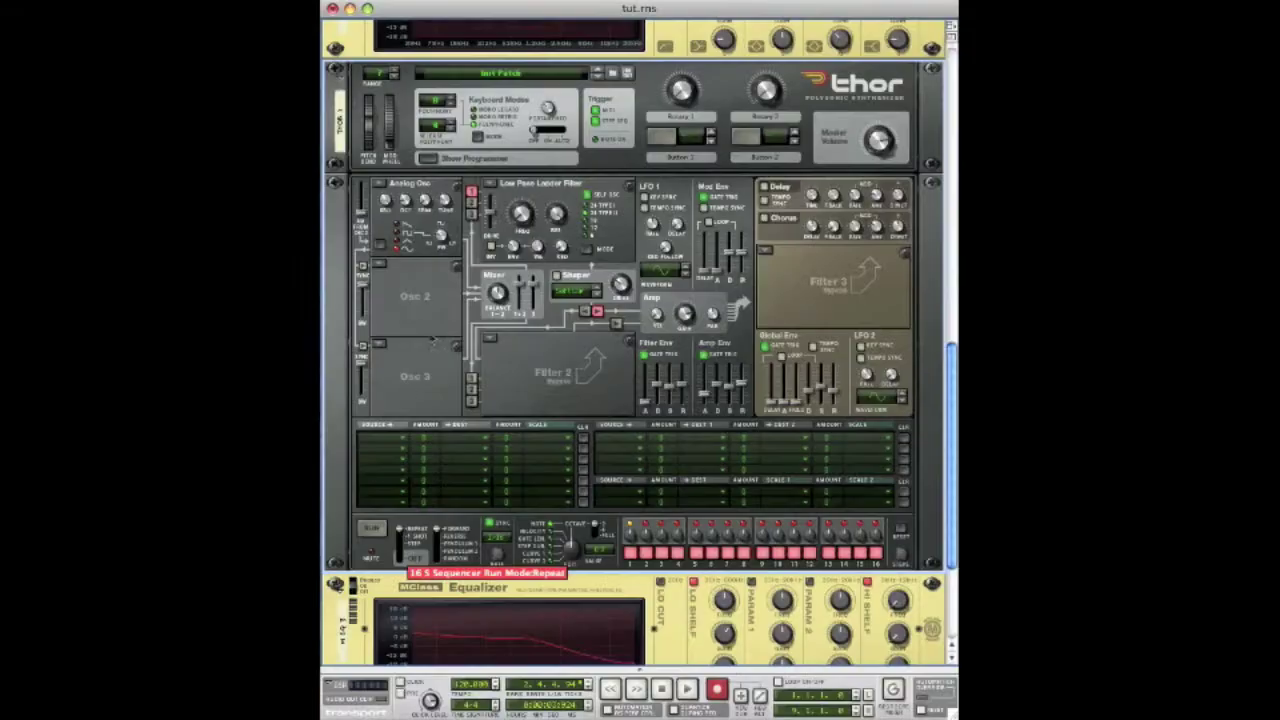
scroll(403, 535, "up", 3)
scroll(435, 175, "up", 5)
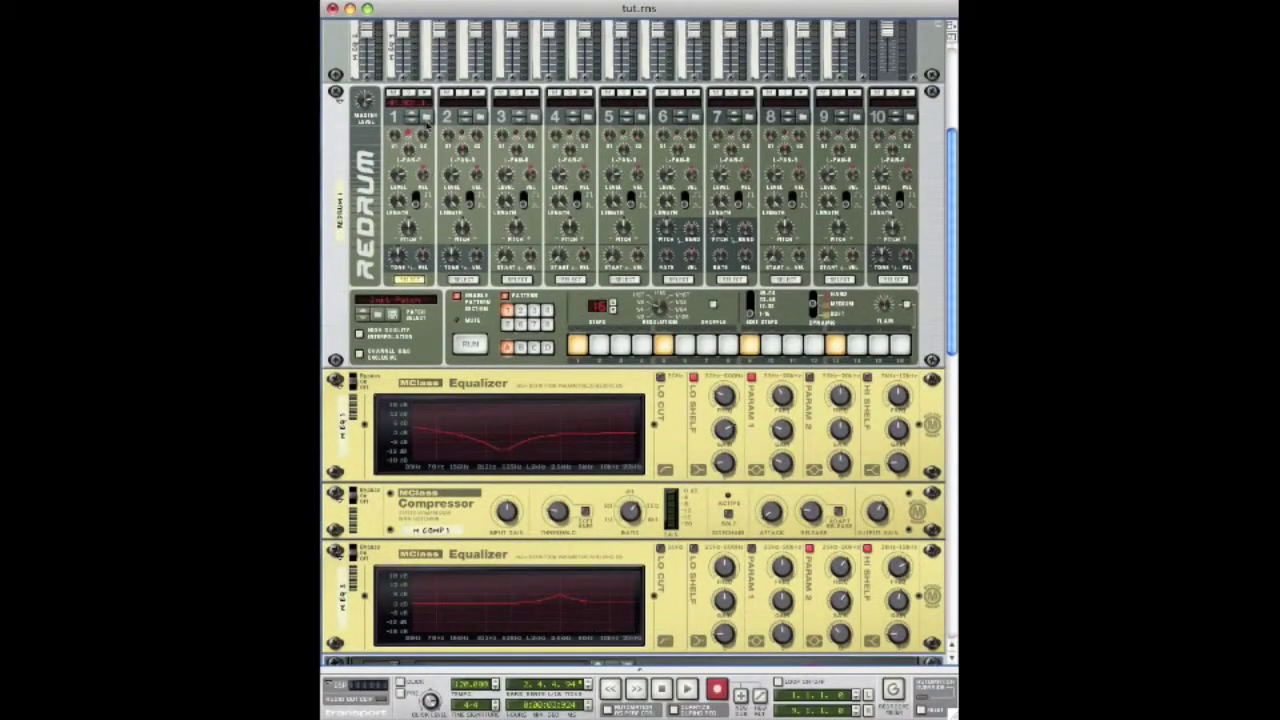
scroll(440, 145, "down", 4)
scroll(448, 165, "down", 8)
scroll(503, 229, "up", 15)
scroll(503, 230, "down", 1)
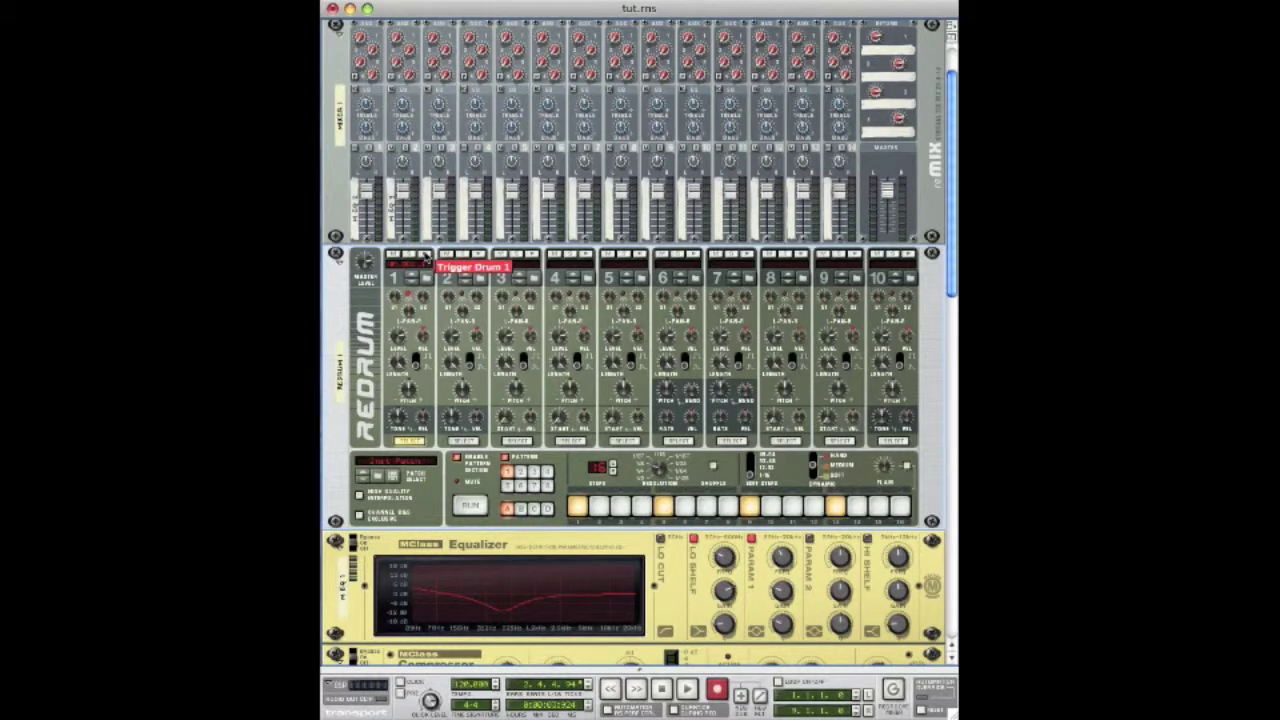
scroll(683, 378, "down", 8)
scroll(683, 378, "down", 10)
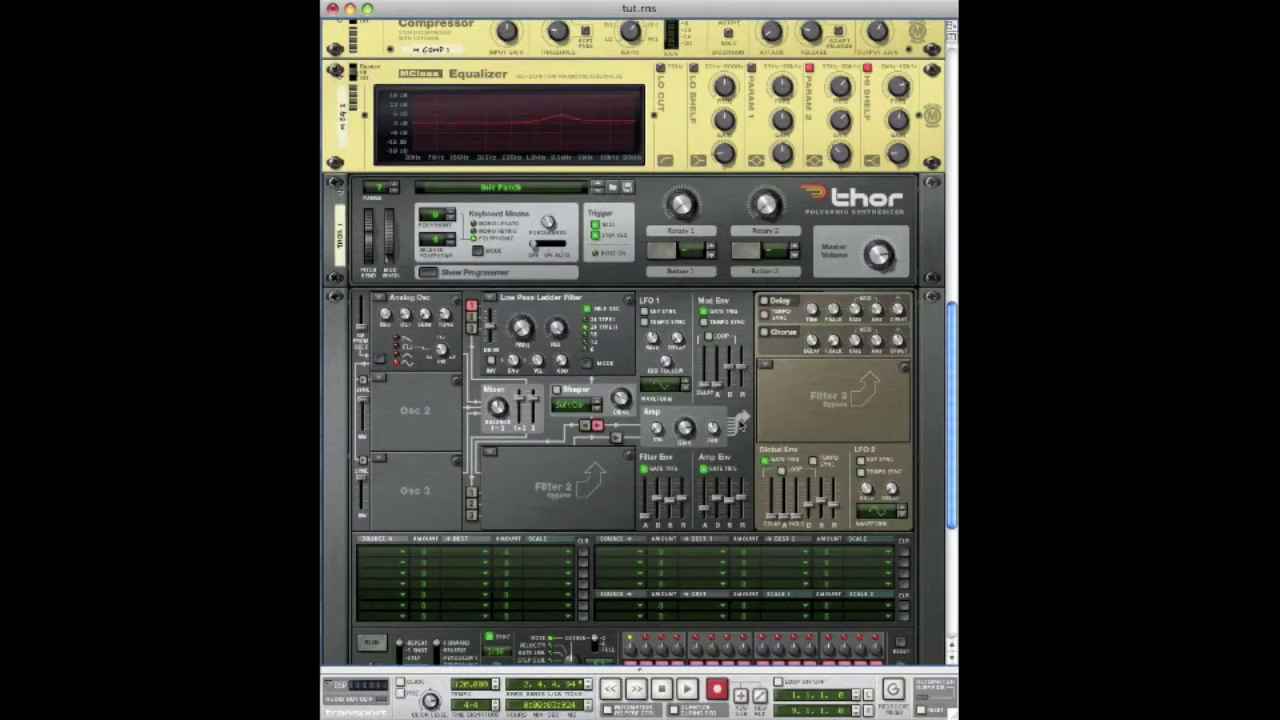
scroll(742, 424, "up", 13)
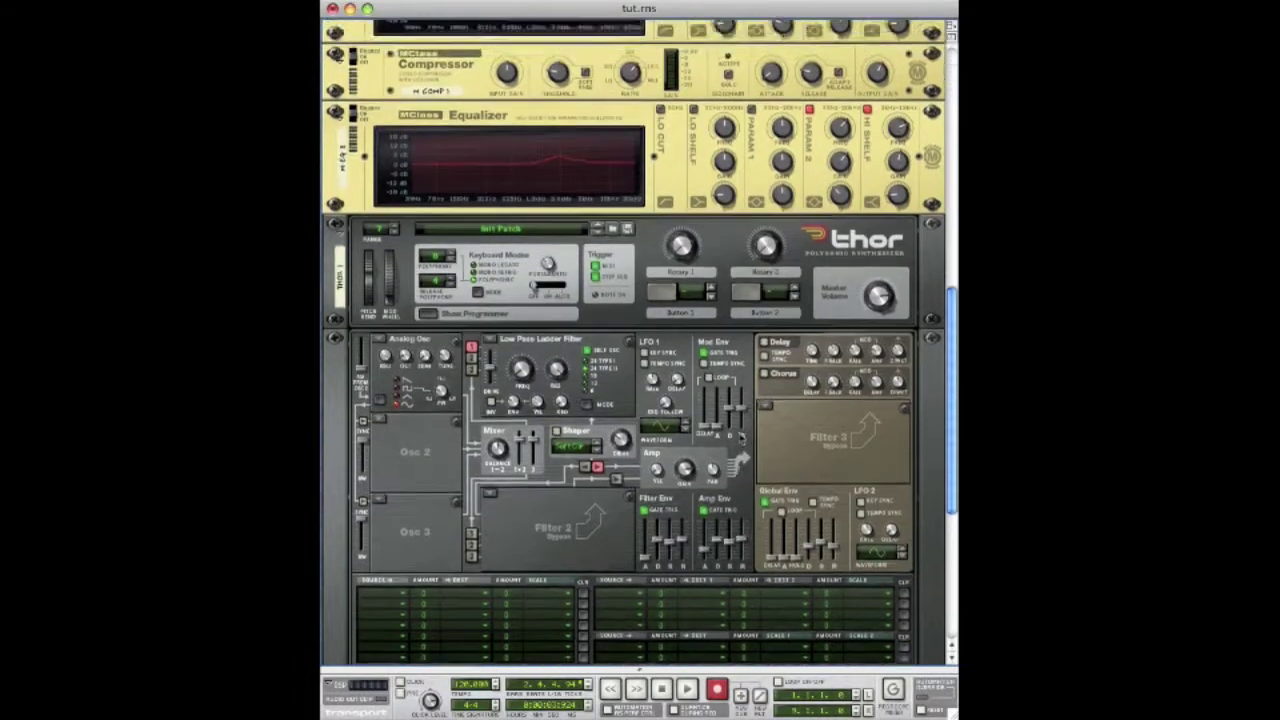
scroll(742, 438, "up", 1)
scroll(691, 357, "up", 3)
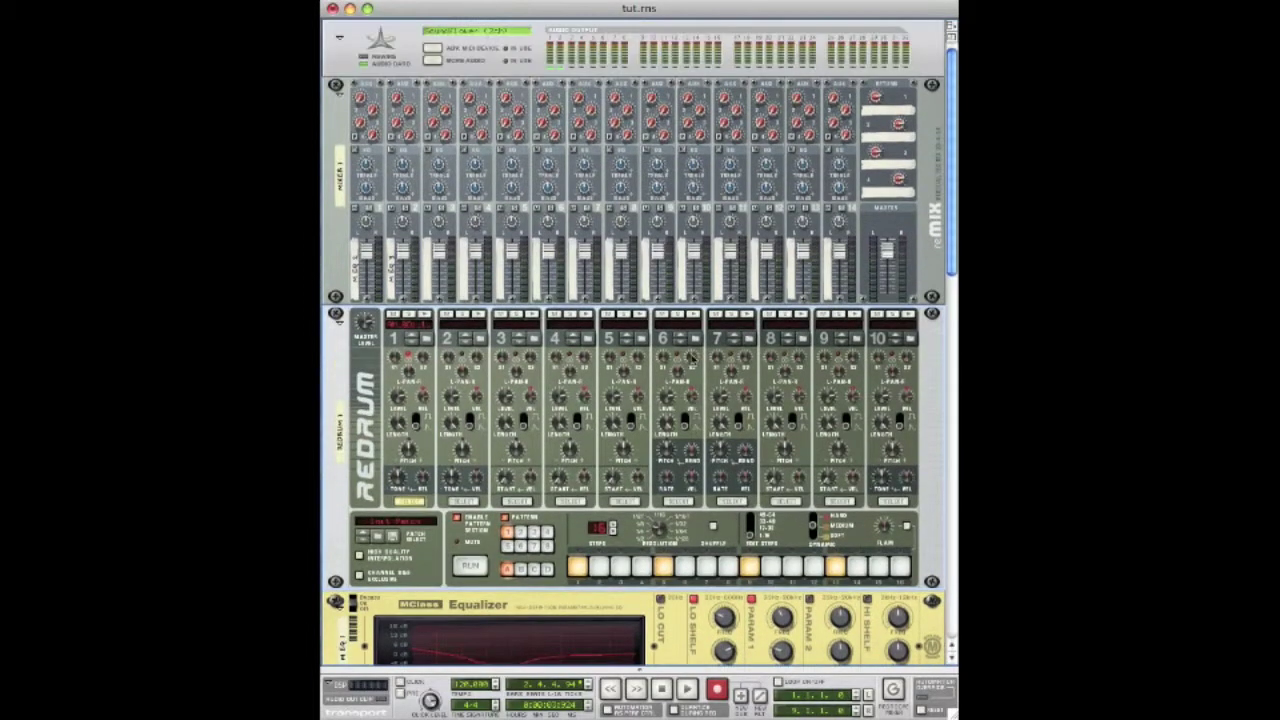